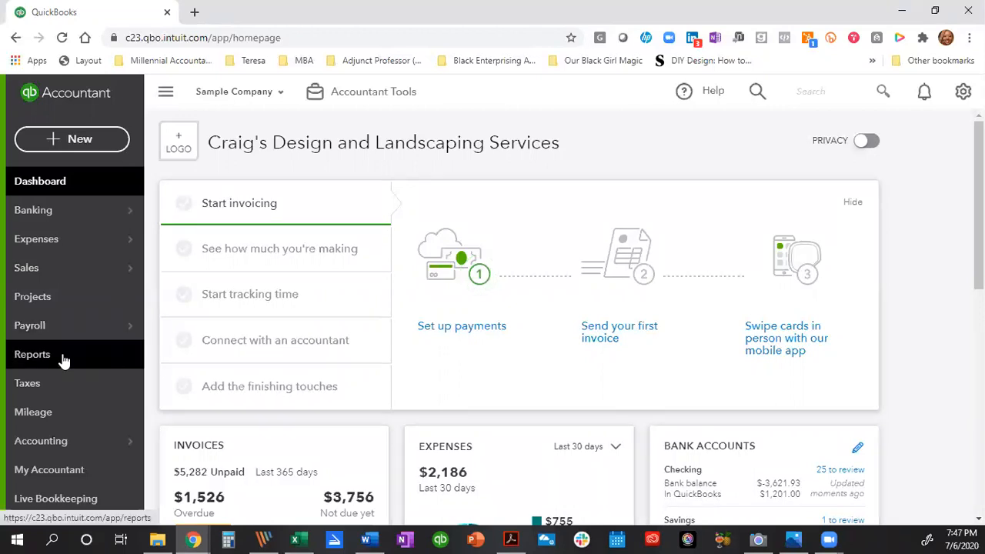
# Open the Profit and Loss report for January 1 – July 6, 2020 from Reports and close its tour popup.
pyautogui.click(38, 358)
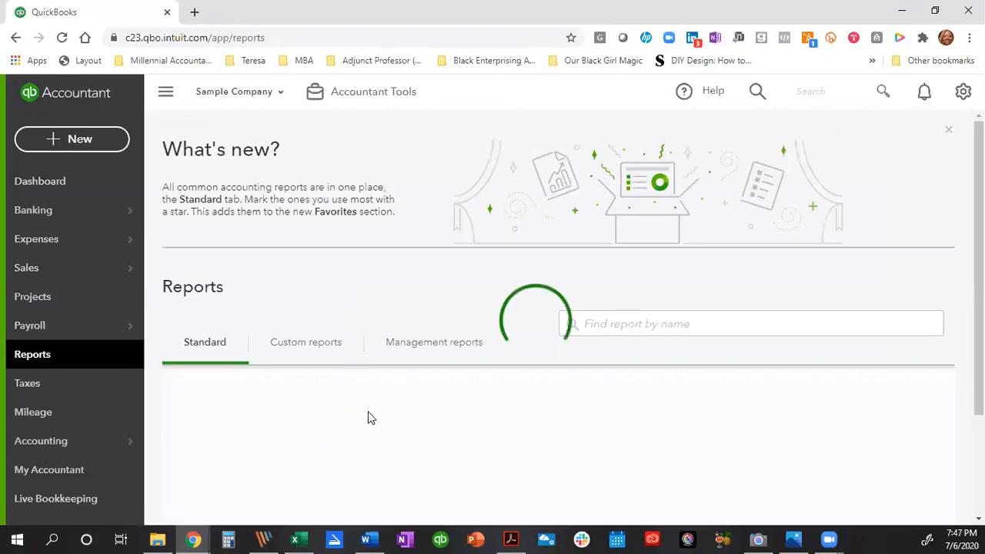
pyautogui.scroll(-1, 339, 427)
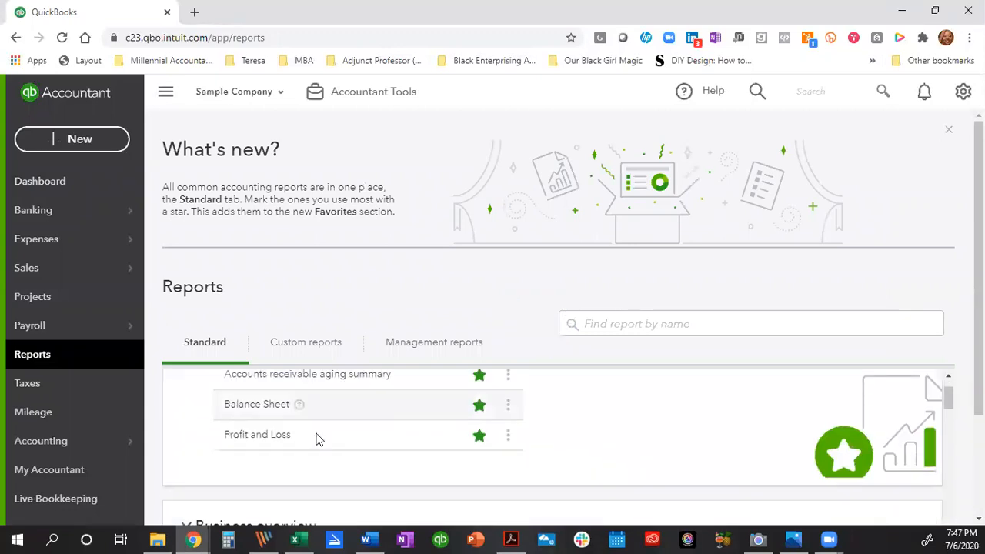
pyautogui.click(278, 438)
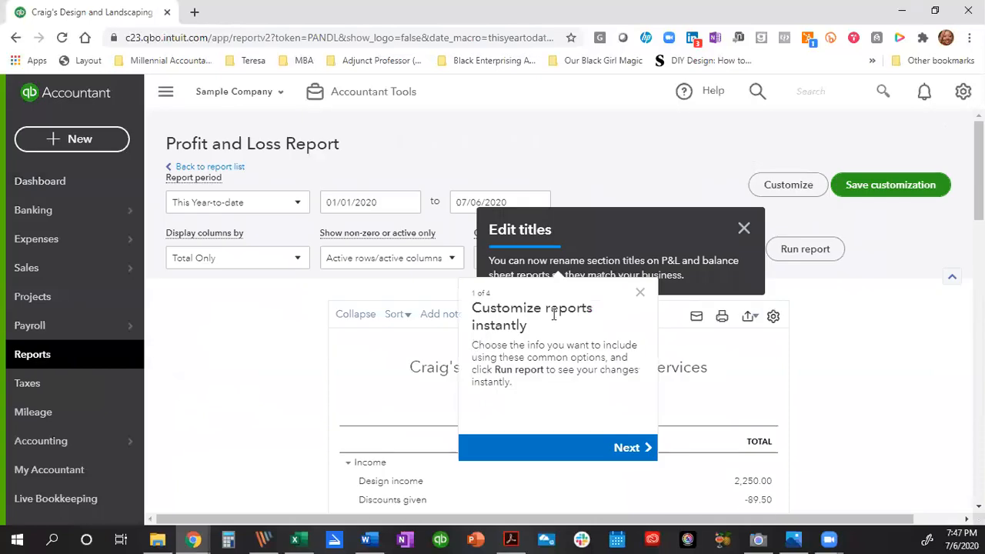
pyautogui.click(640, 293)
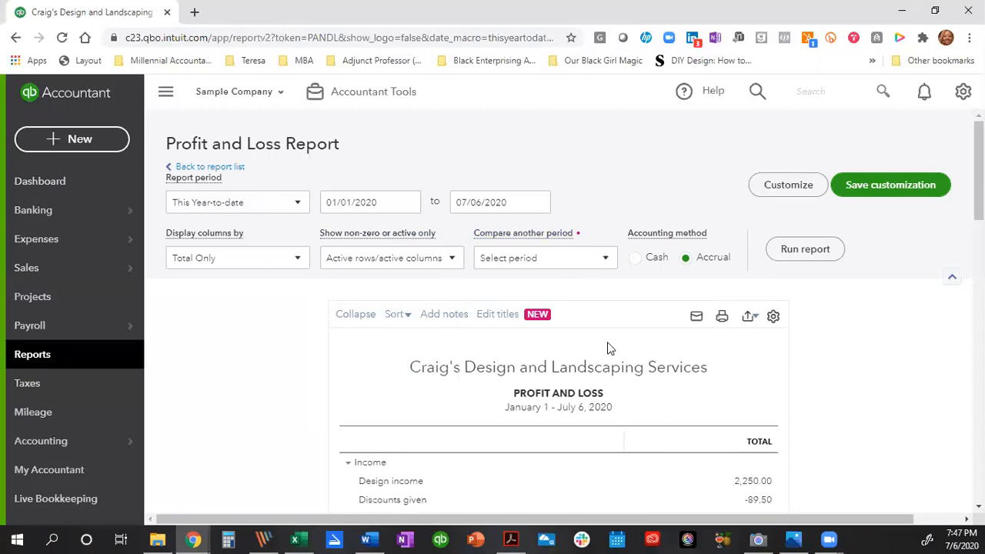
pyautogui.scroll(-1, 616, 356)
pyautogui.scroll(-2, 616, 357)
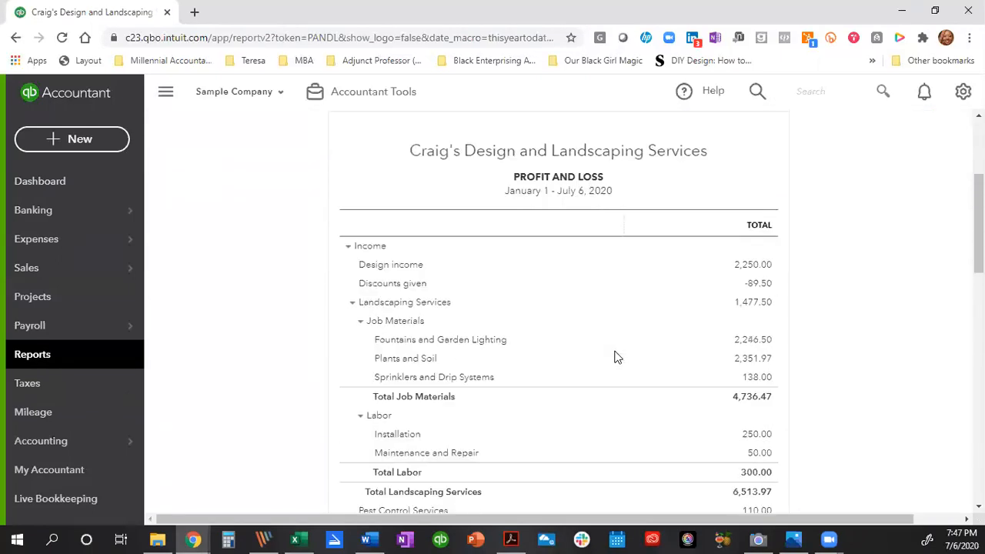
pyautogui.scroll(-1, 480, 286)
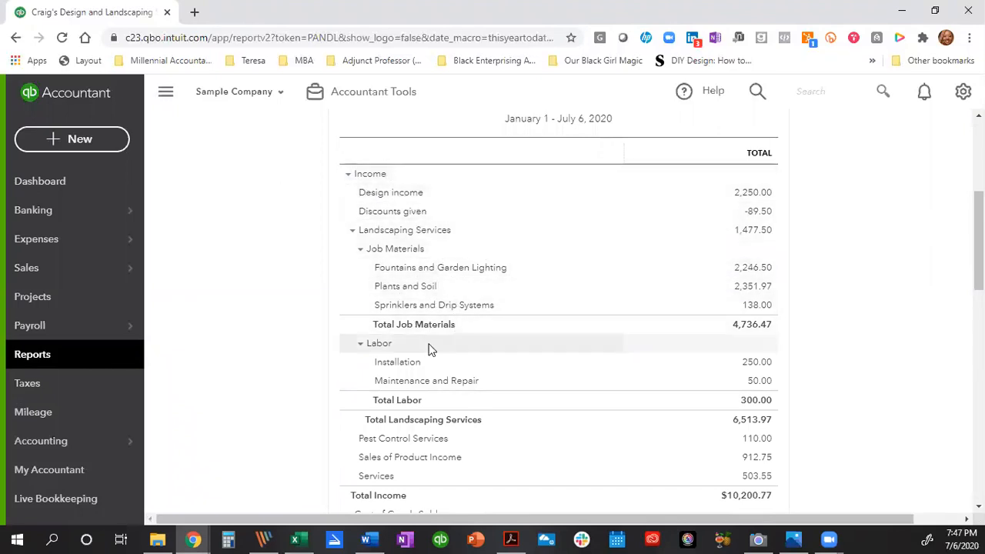
pyautogui.scroll(-3, 431, 351)
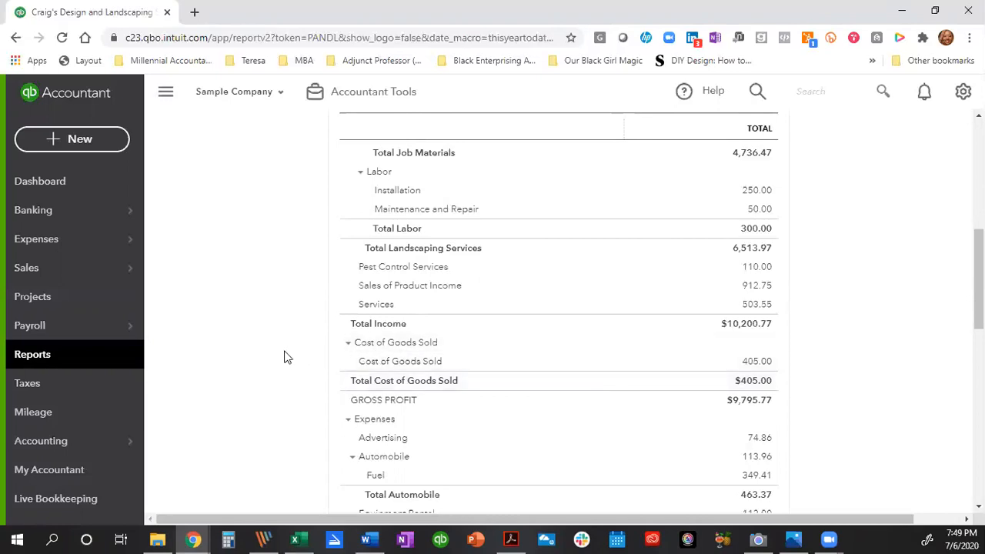
# Go to the full Chart of Accounts list.
pyautogui.moveTo(70, 438)
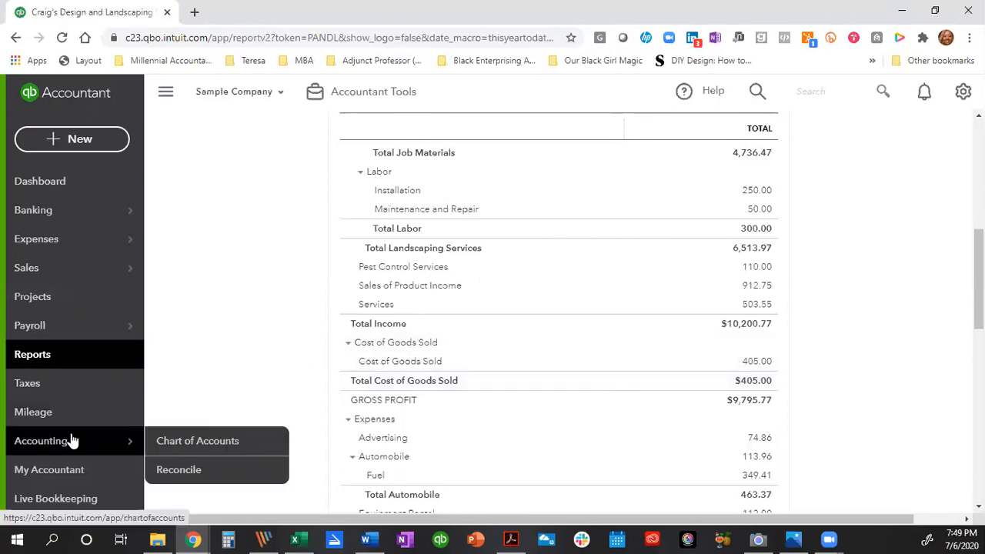
pyautogui.click(165, 441)
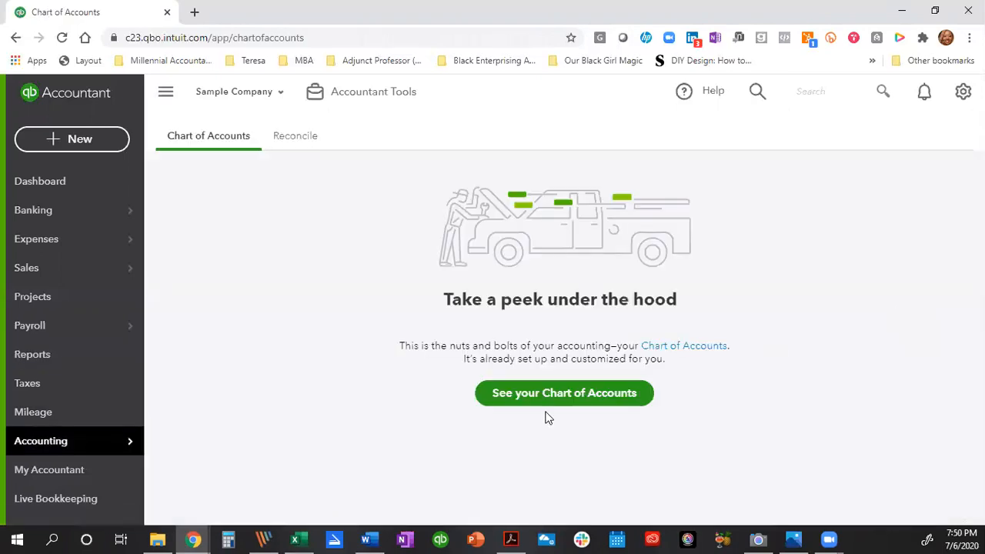
pyautogui.click(562, 394)
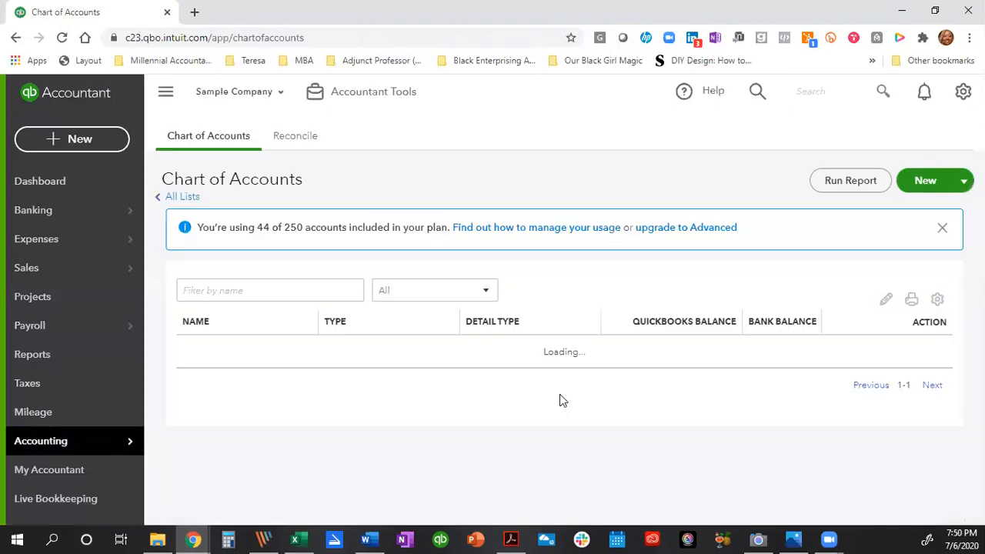
# Create the Cost of Goods Sold account 'Cost of labor - COS', copying its name into the description.
pyautogui.click(910, 183)
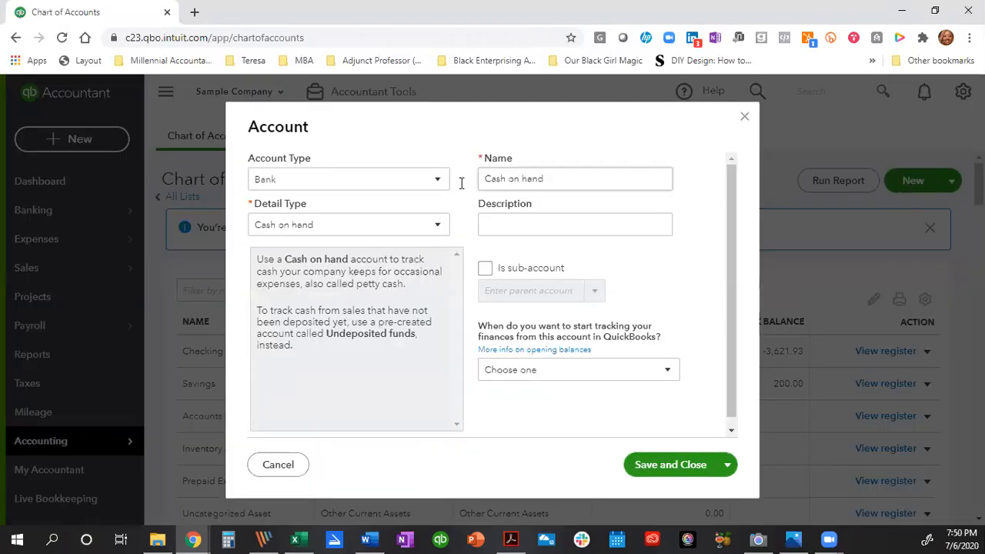
pyautogui.click(324, 180)
pyautogui.scroll(-1, 326, 334)
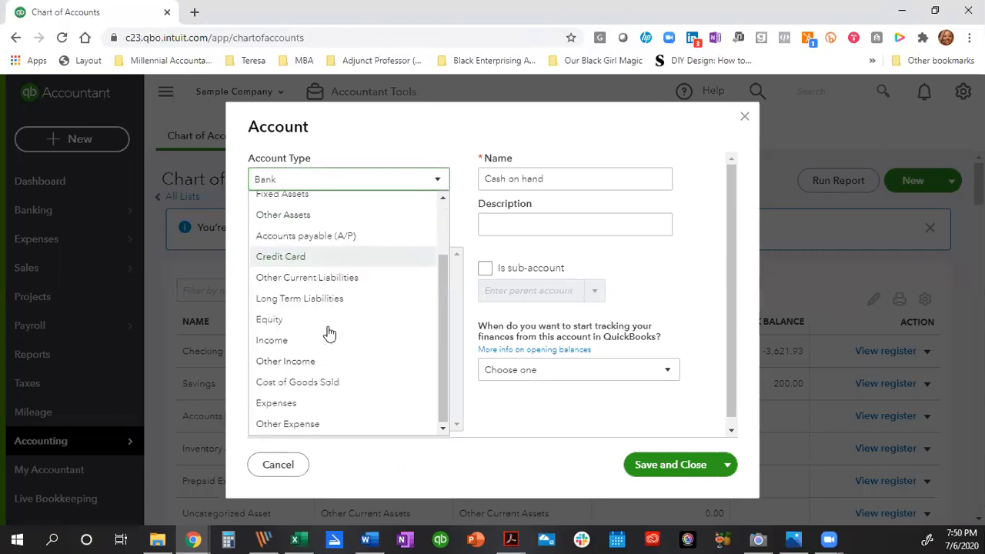
pyautogui.click(318, 380)
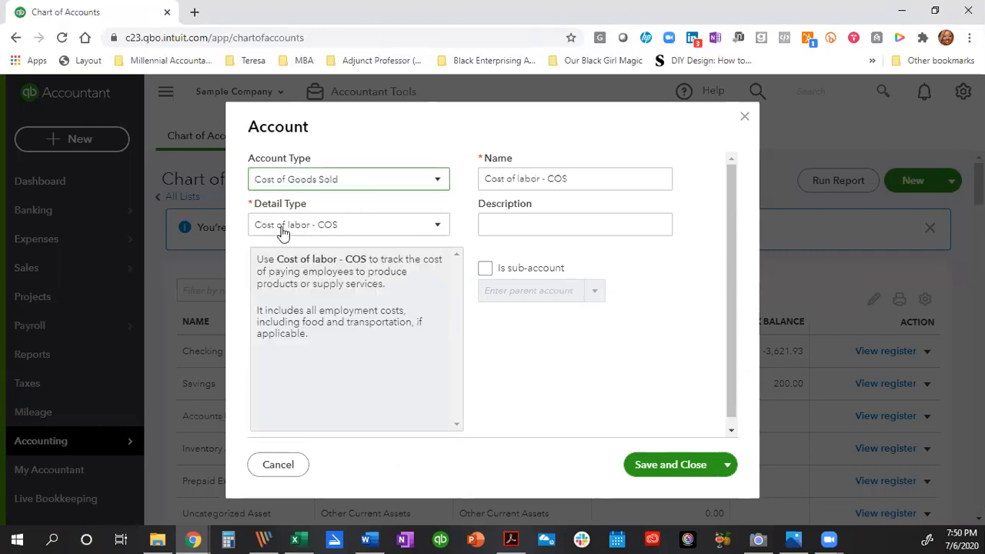
pyautogui.click(580, 182)
pyautogui.hotkey('ctrl', 'c')
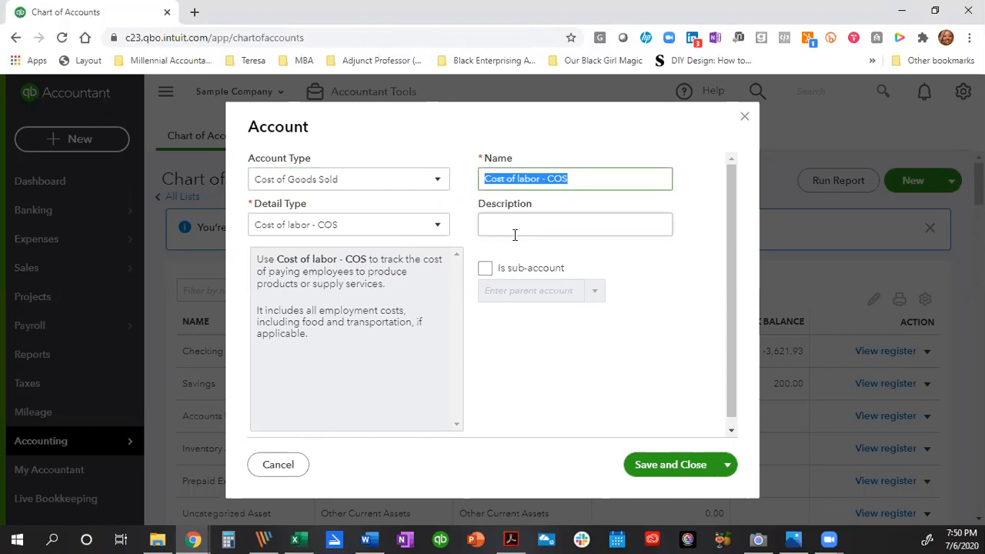
pyautogui.click(515, 229)
pyautogui.hotkey('ctrl', 'v')
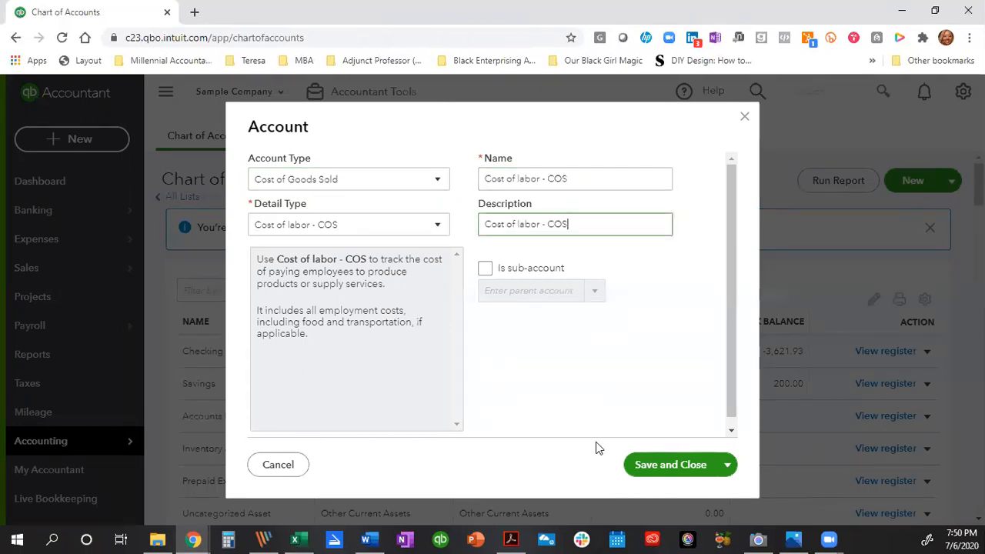
pyautogui.click(655, 466)
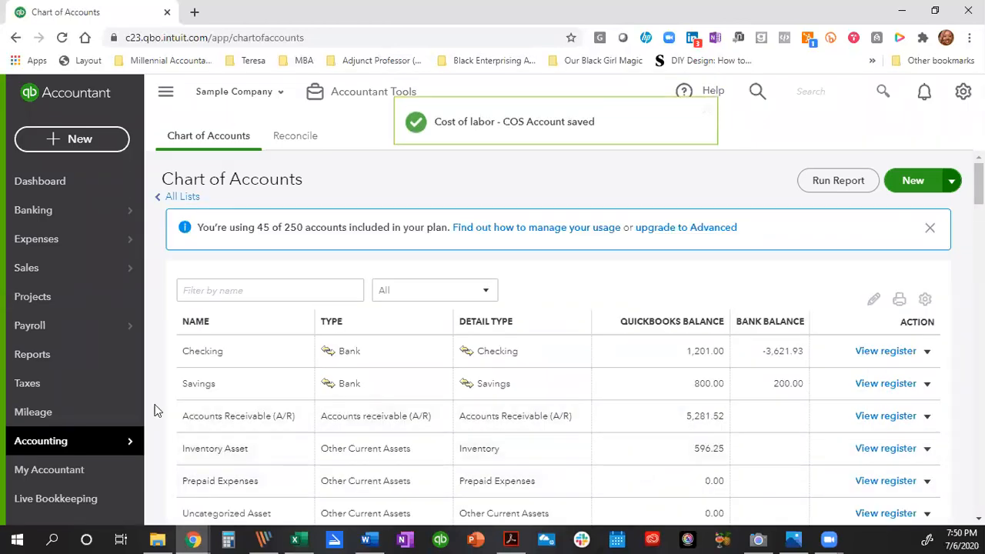
# Open the Products and Services list and look through its 18 items.
pyautogui.moveTo(132, 269)
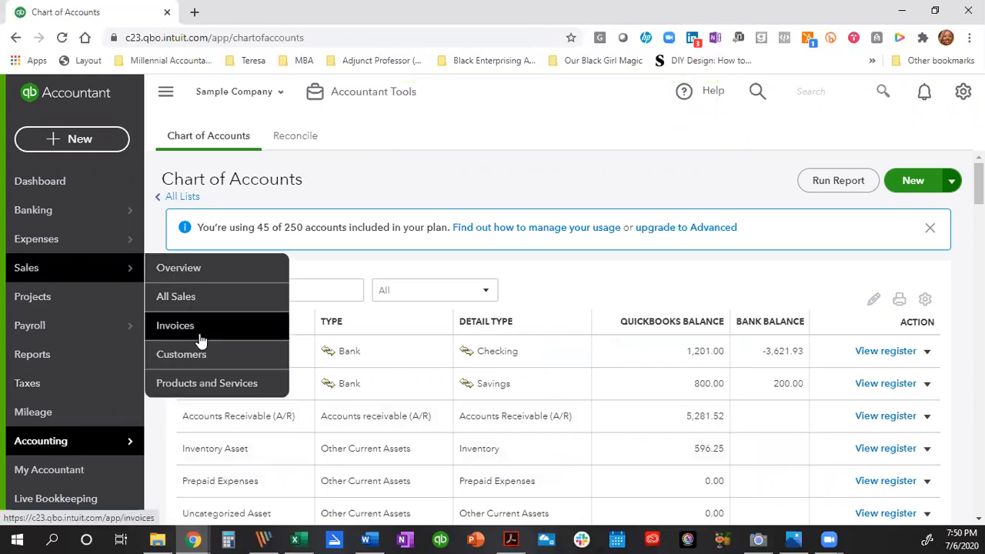
pyautogui.click(208, 381)
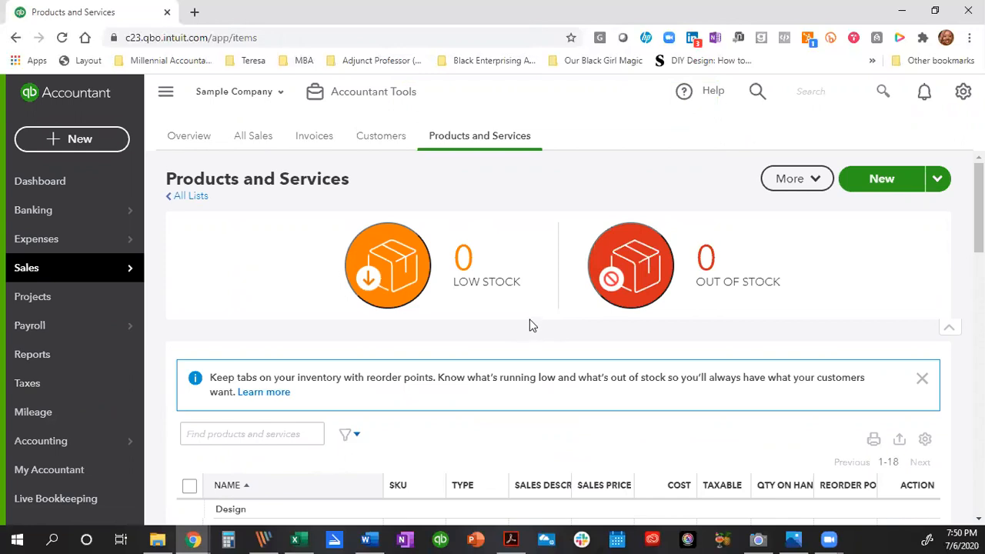
pyautogui.scroll(-1, 530, 324)
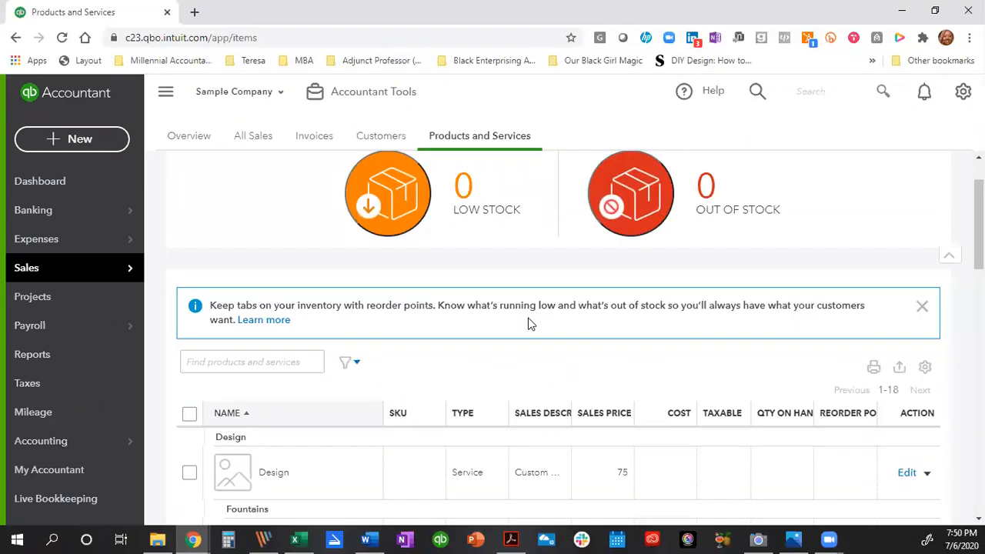
pyautogui.scroll(-2, 530, 323)
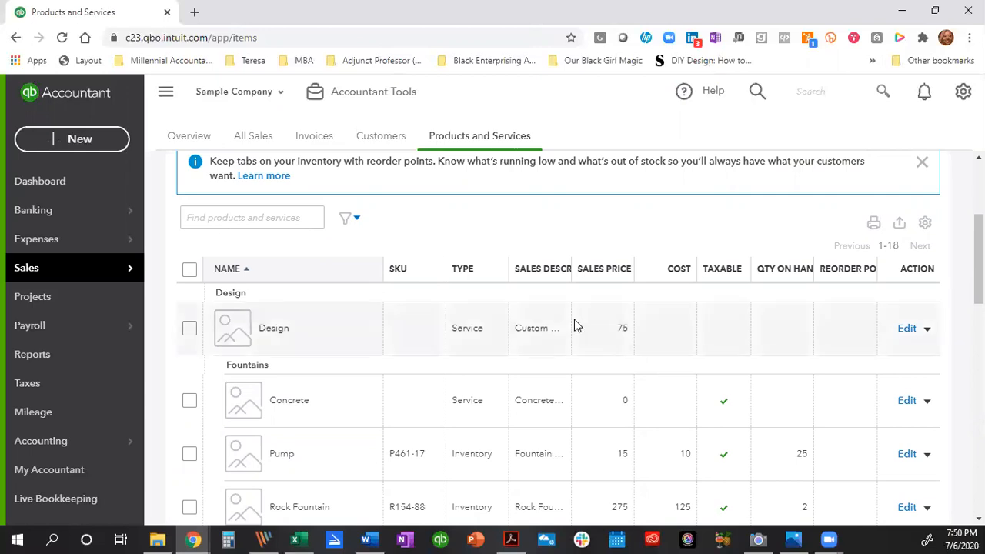
pyautogui.scroll(3, 802, 360)
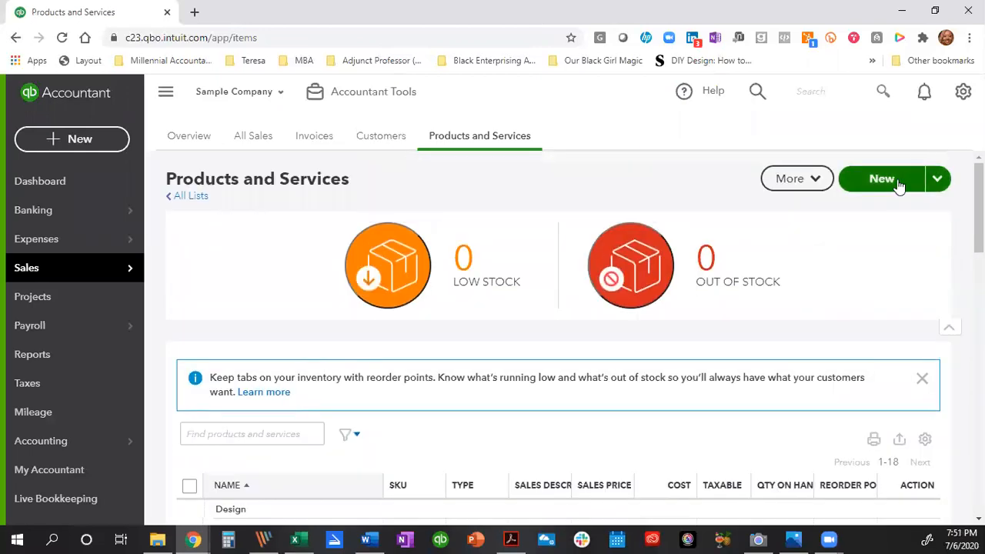
# Start a new Non-inventory item named after the employee, in the Landscaping category.
pyautogui.click(882, 179)
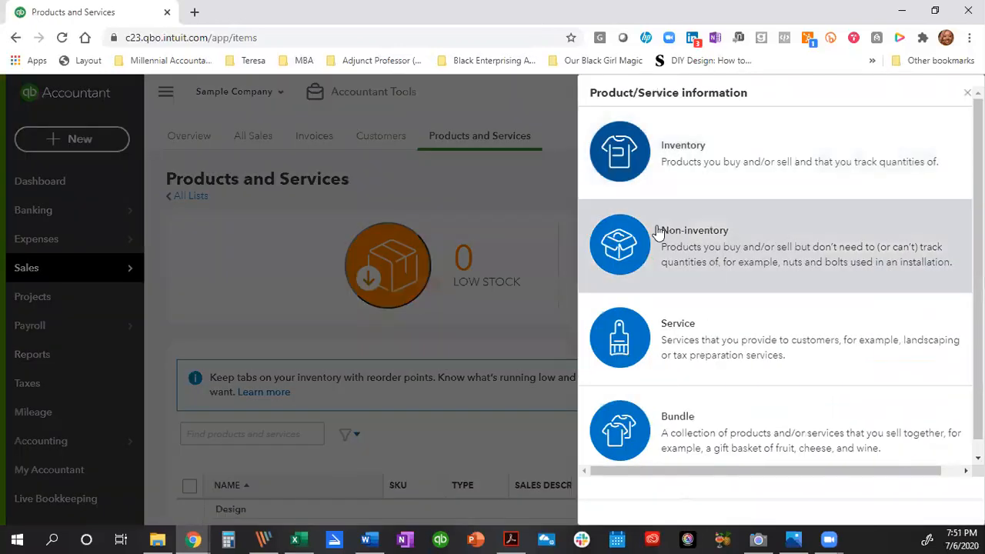
pyautogui.click(722, 240)
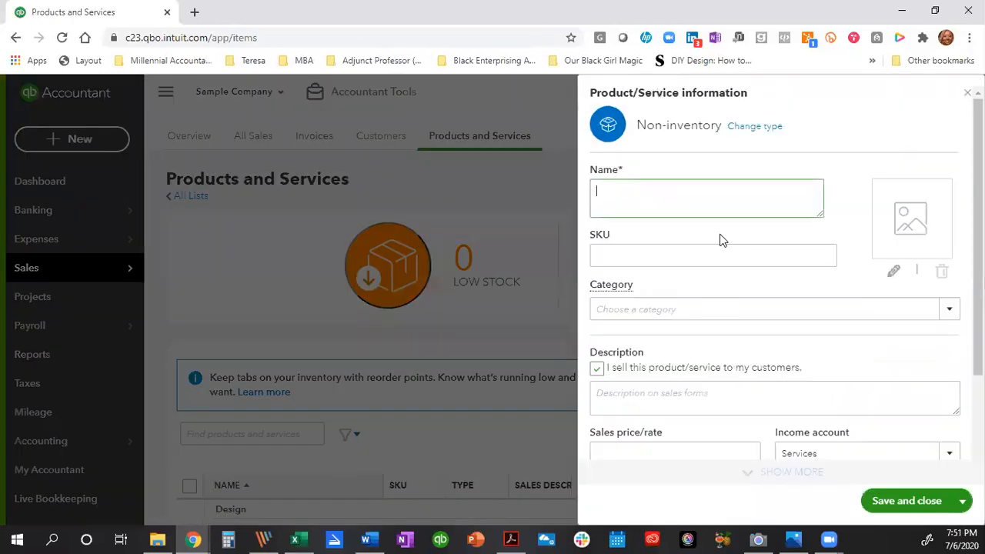
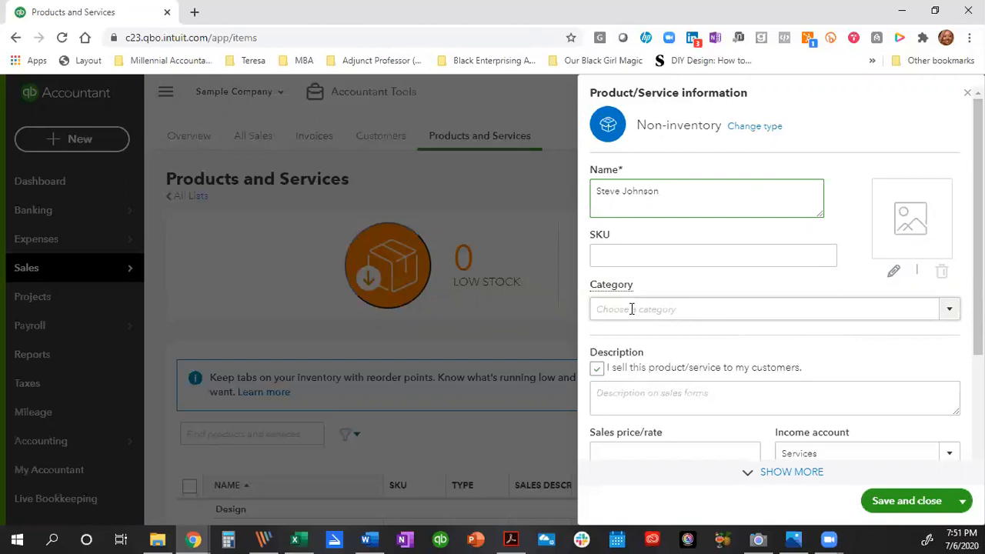
pyautogui.click(950, 315)
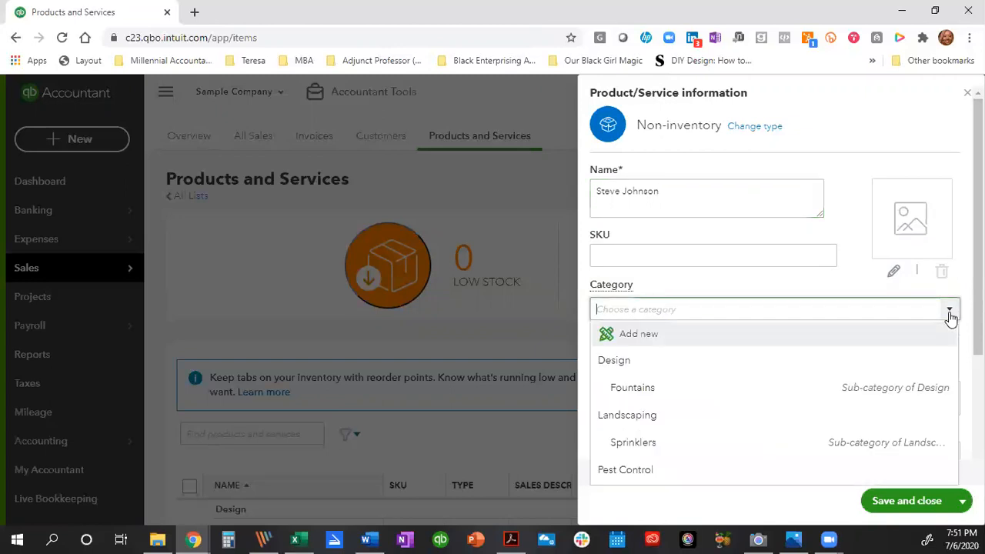
pyautogui.click(688, 417)
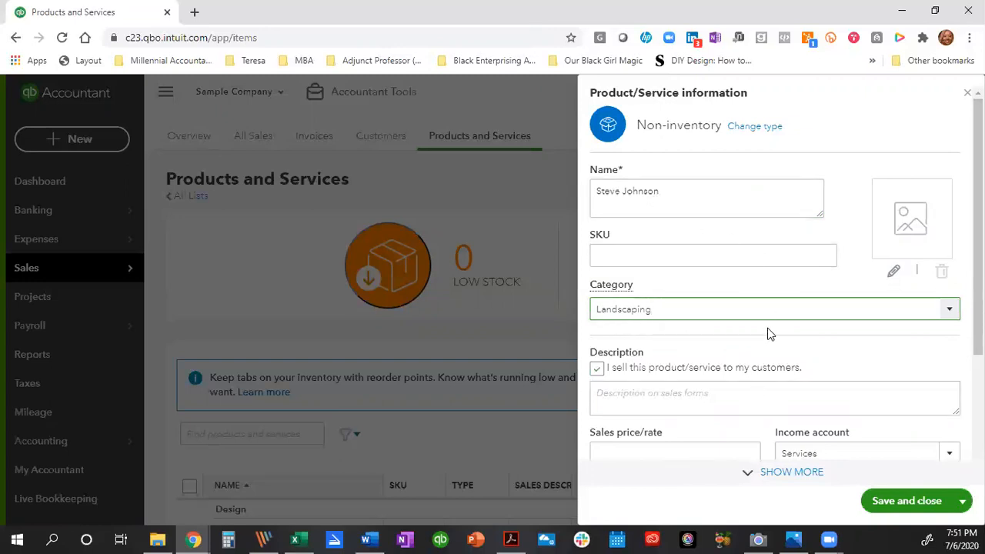
# Enter 'Employee Sales Rate' as the item description and go to the sales rate of 50.
pyautogui.scroll(-1, 768, 334)
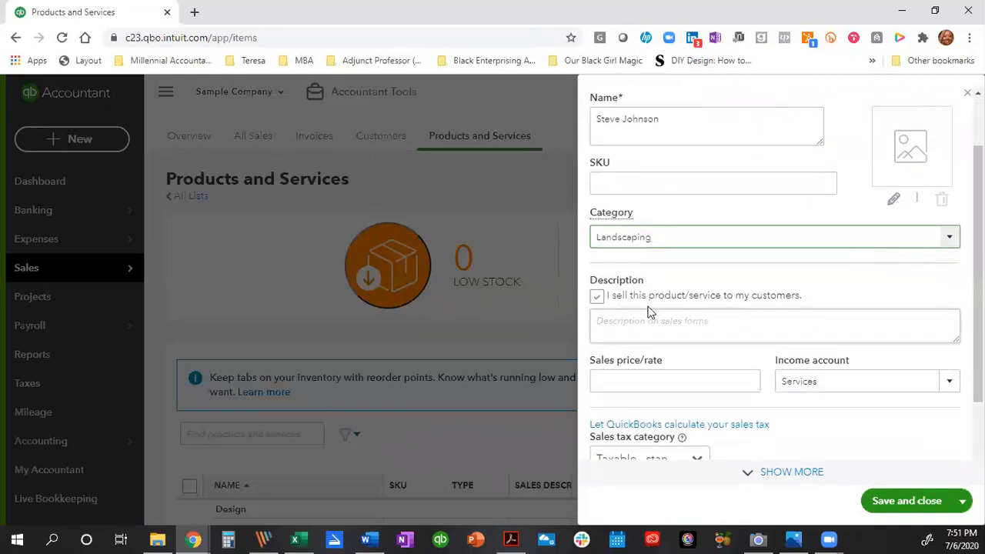
pyautogui.click(749, 323)
pyautogui.write('Lan')
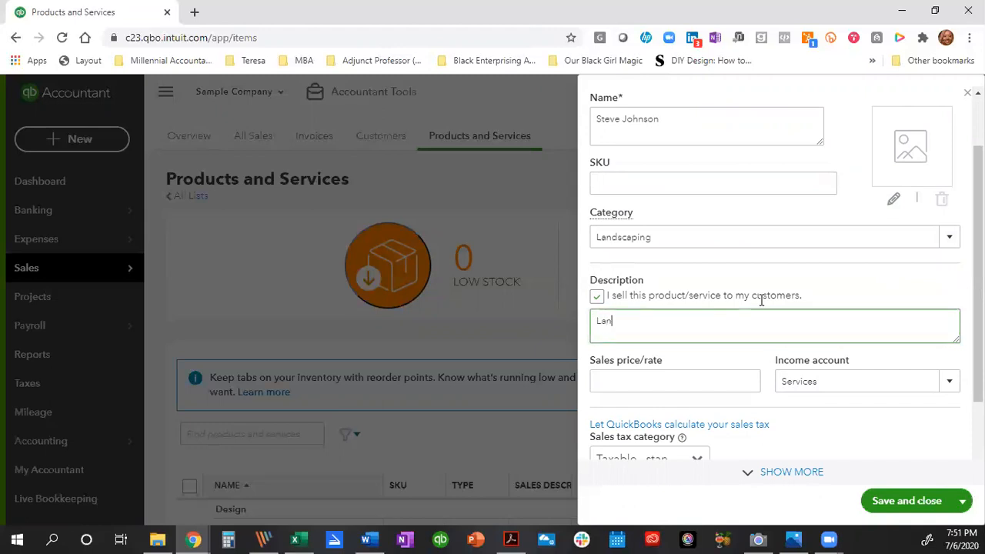
pyautogui.write('dscaping')
pyautogui.press('BackSpace')
pyautogui.press('BackSpace')
pyautogui.press('BackSpace')
pyautogui.press('BackSpace')
pyautogui.press('BackSpace')
pyautogui.press('BackSpace')
pyautogui.press('BackSpace')
pyautogui.press('BackSpace')
pyautogui.press('BackSpace')
pyautogui.press('BackSpace')
pyautogui.write('Employee')
pyautogui.press('BackSpace')
pyautogui.write('ee Sales Rate')
pyautogui.click(691, 380)
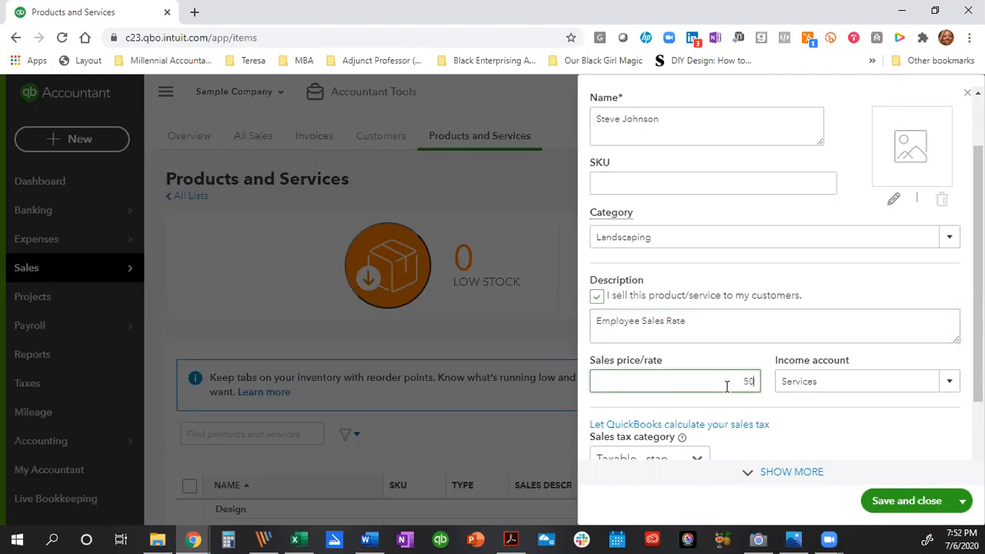
# Set the income account to Landscaping Services and tax to Nontaxable, then save the item.
pyautogui.click(951, 391)
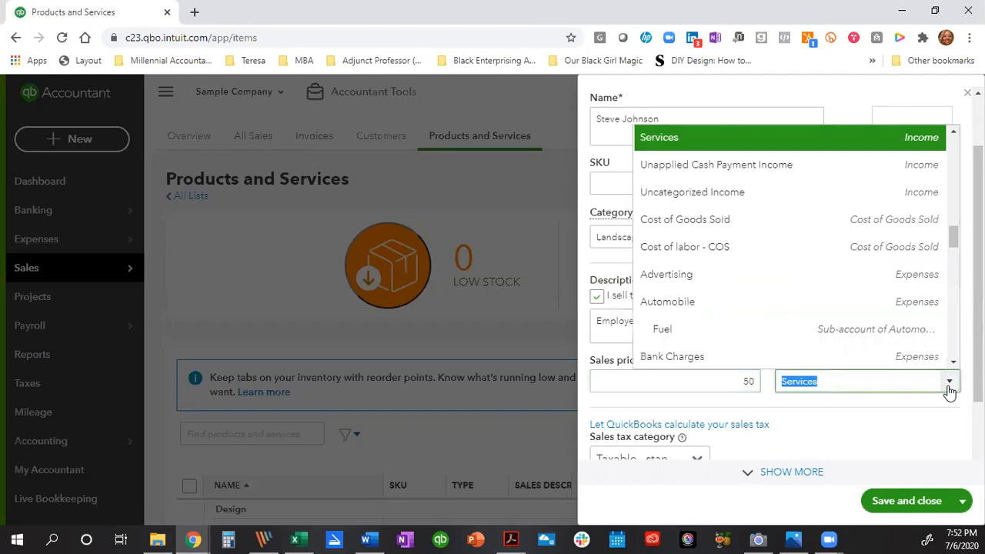
pyautogui.scroll(5, 725, 247)
pyautogui.scroll(3, 724, 249)
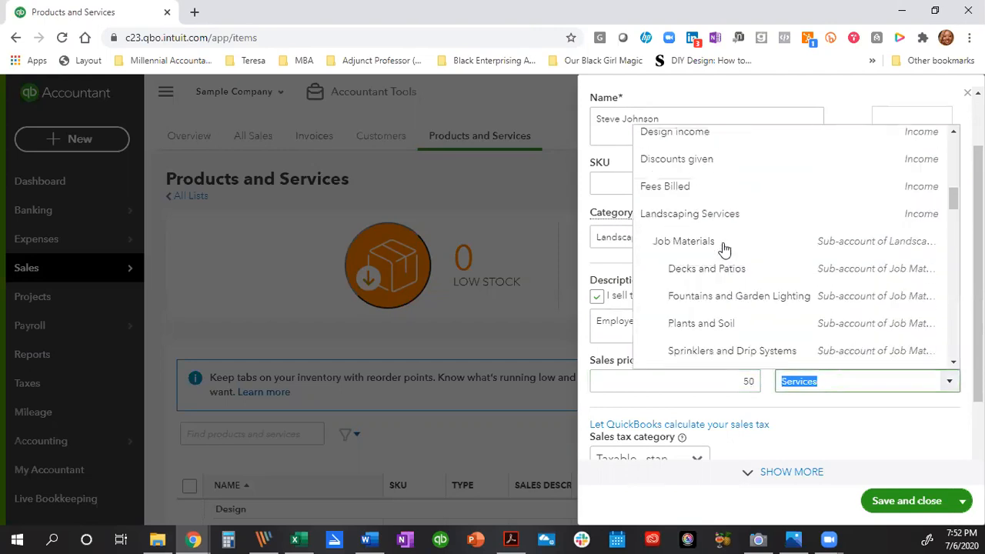
pyautogui.click(695, 221)
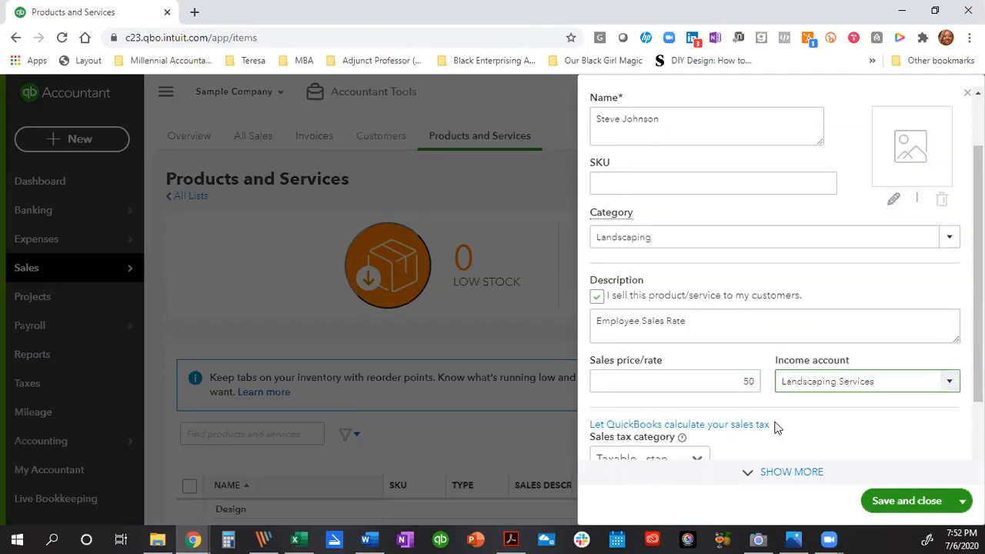
pyautogui.scroll(-2, 775, 424)
pyautogui.click(707, 368)
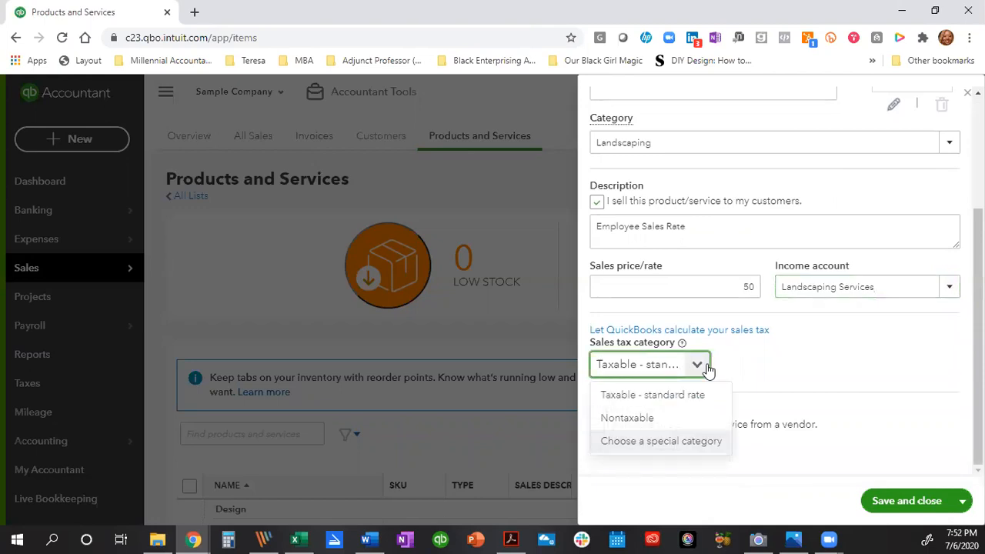
pyautogui.click(651, 419)
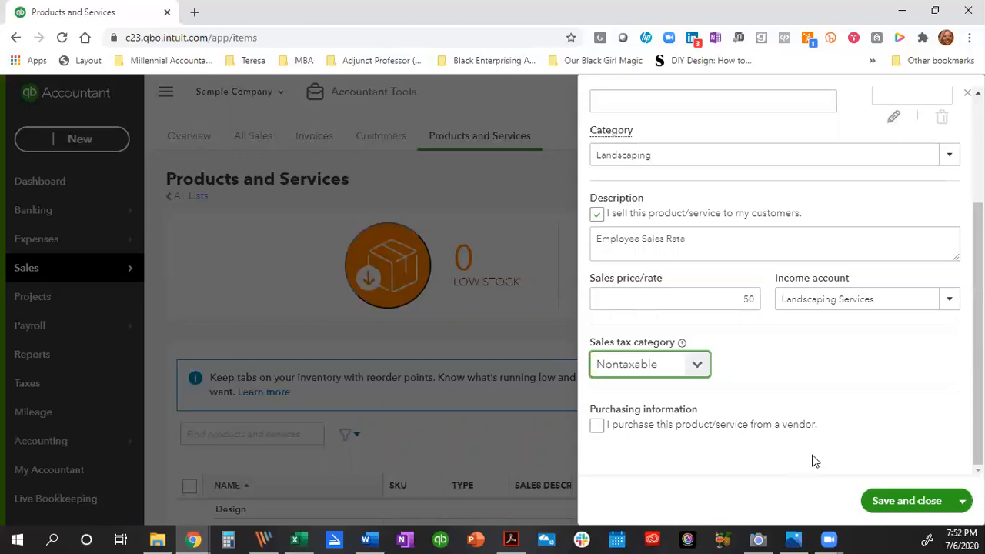
pyautogui.click(907, 501)
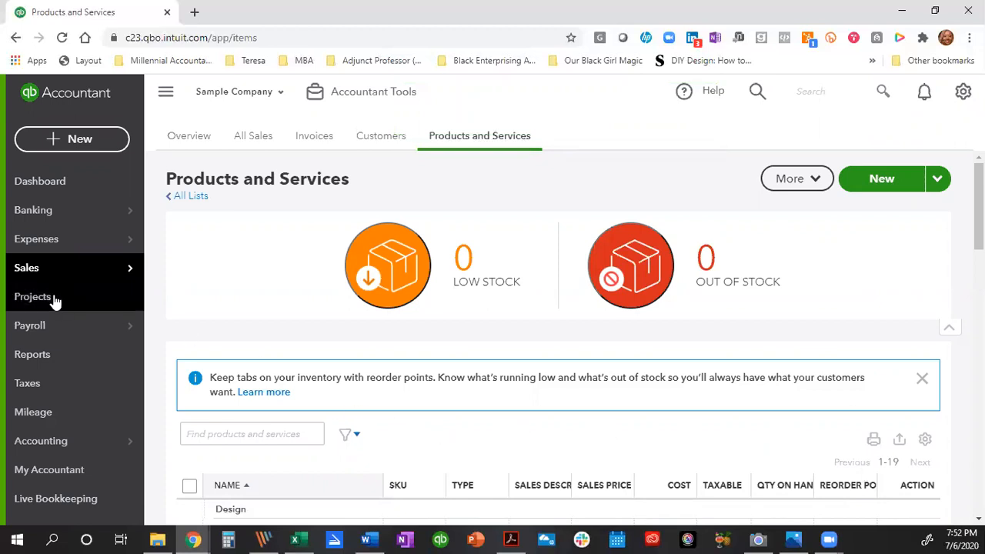
# Start a new invoice for Red Rock Diner with terms Due on receipt.
pyautogui.click(71, 140)
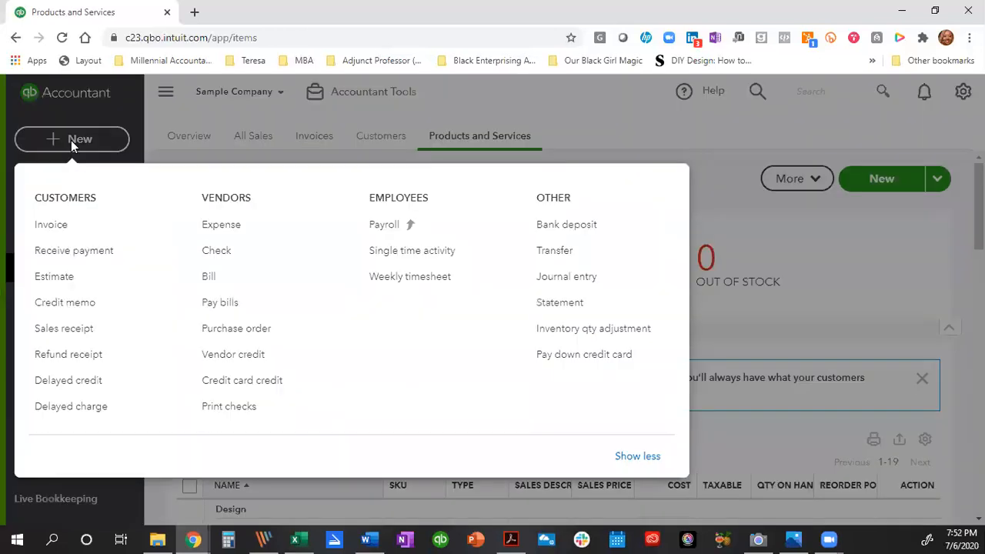
pyautogui.click(46, 224)
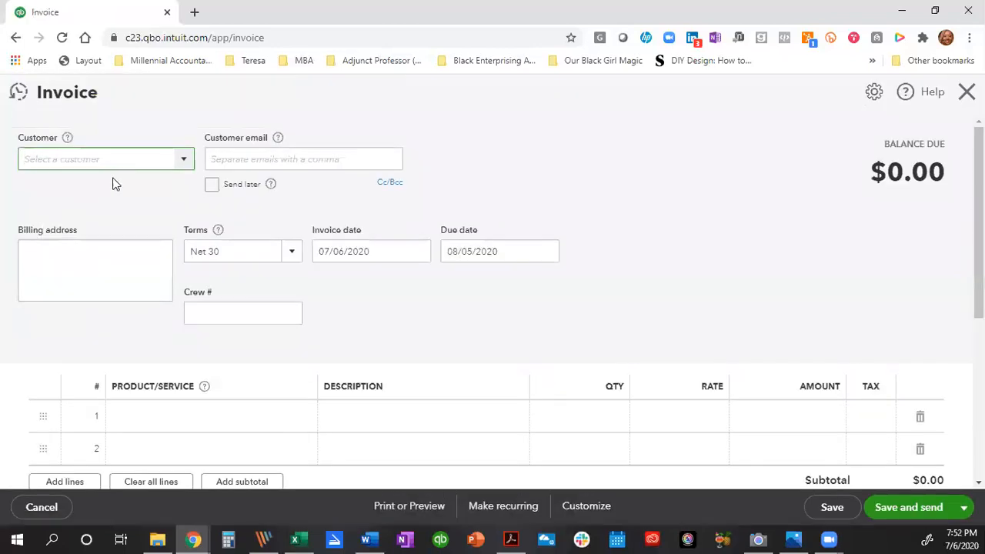
pyautogui.click(185, 163)
pyautogui.scroll(-3, 152, 287)
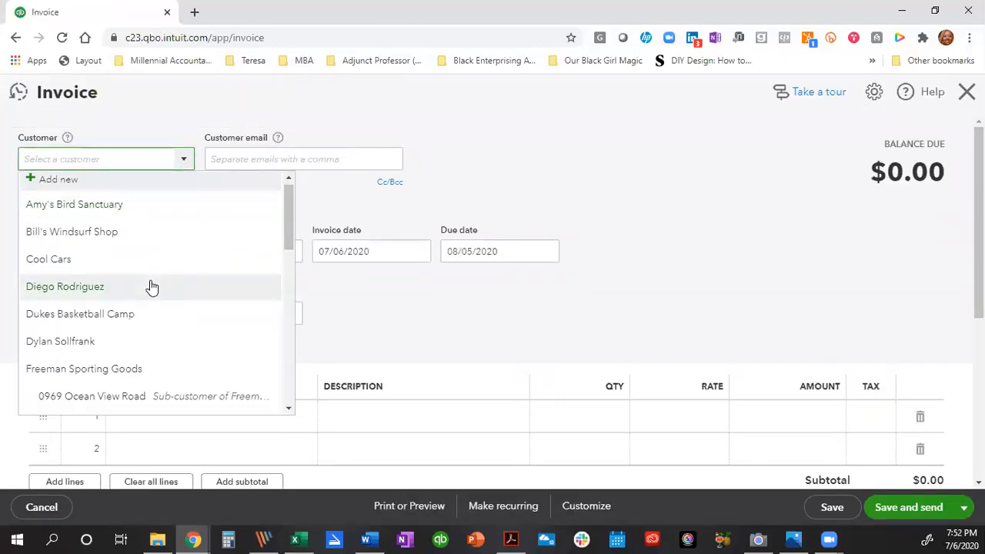
pyautogui.scroll(-3, 151, 287)
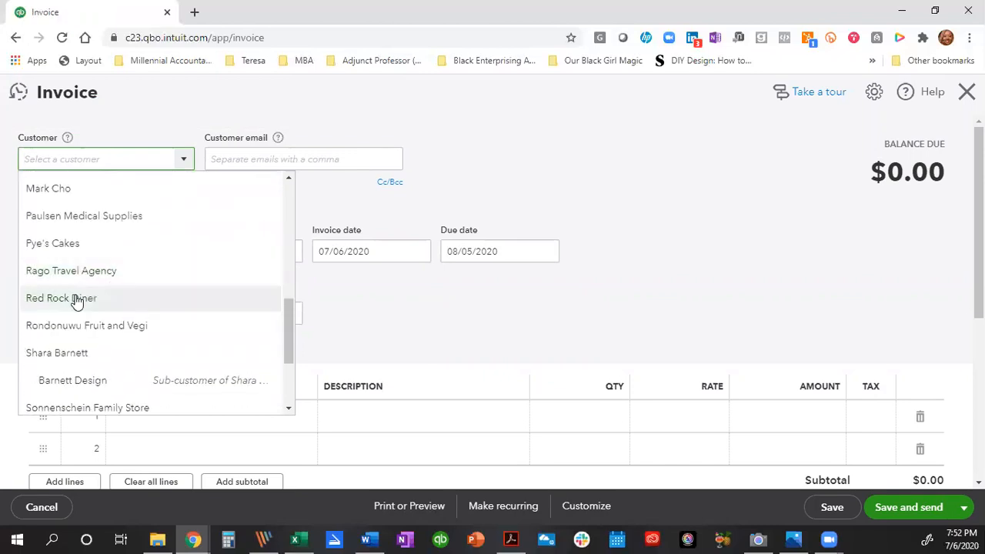
pyautogui.click(77, 297)
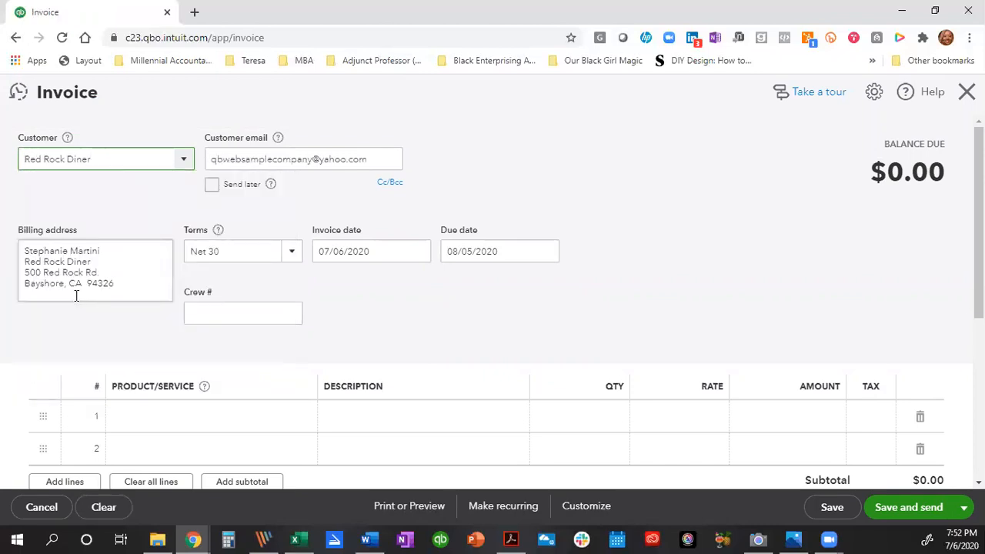
pyautogui.click(291, 254)
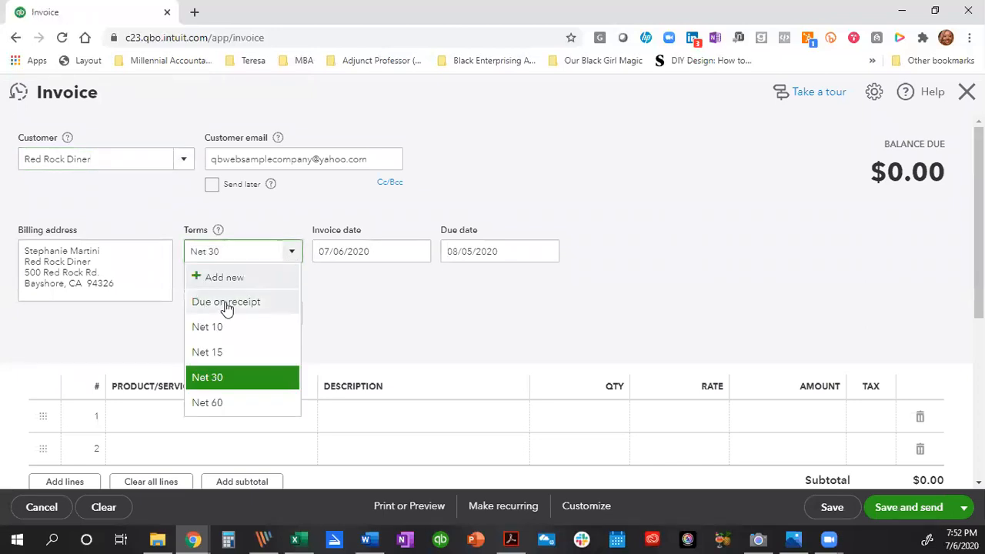
pyautogui.click(226, 302)
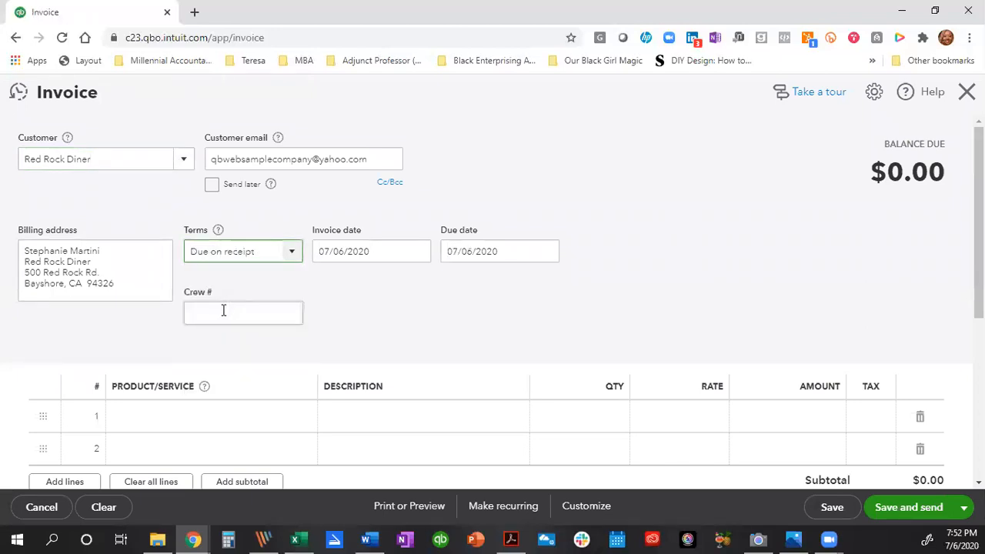
# Add the Employee Sales Rate item on line 1 with quantity 10, totalling $500.00.
pyautogui.scroll(-1, 223, 310)
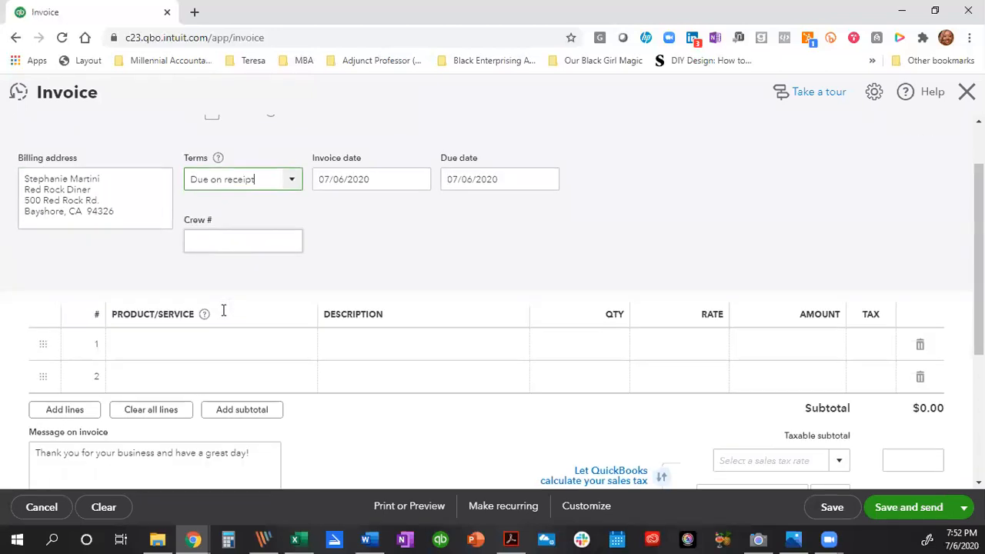
pyautogui.click(183, 345)
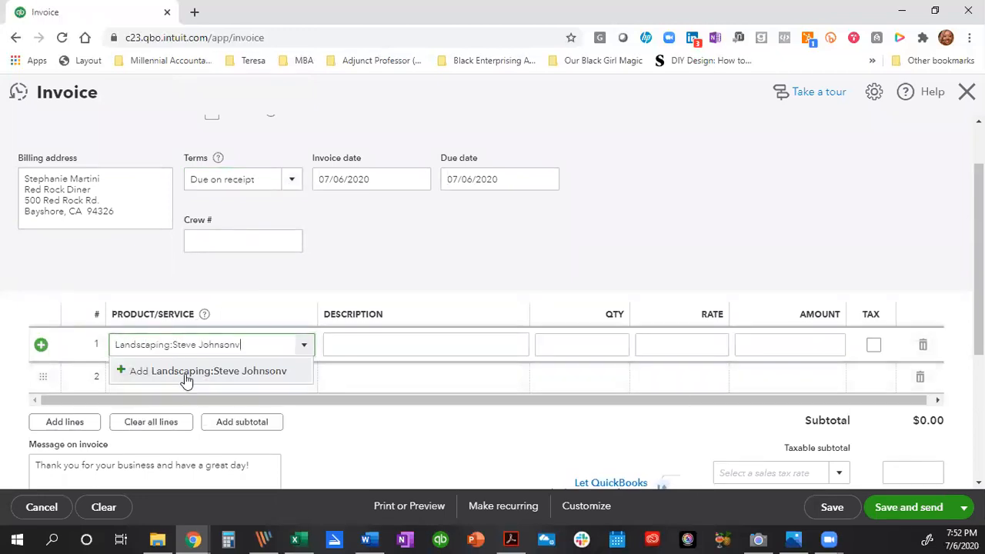
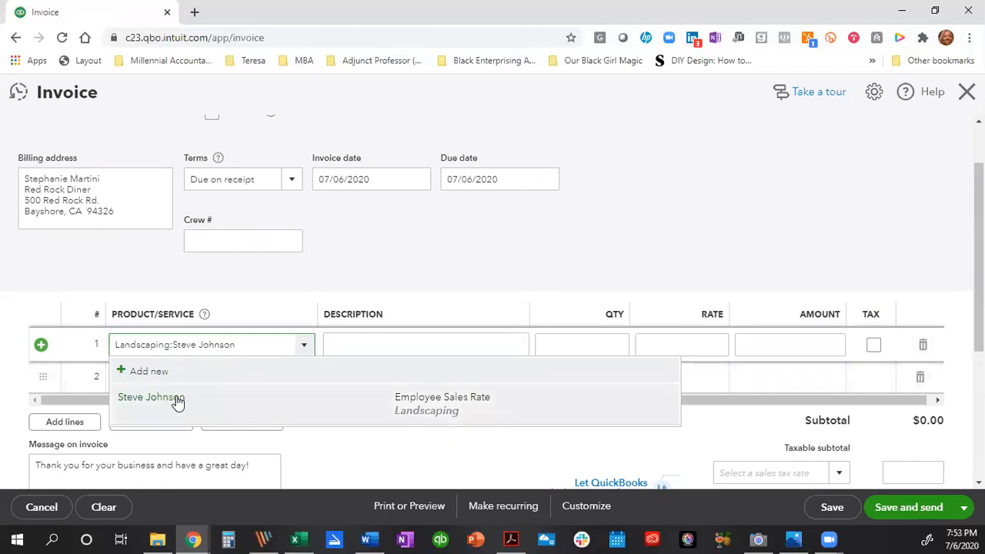
pyautogui.click(177, 398)
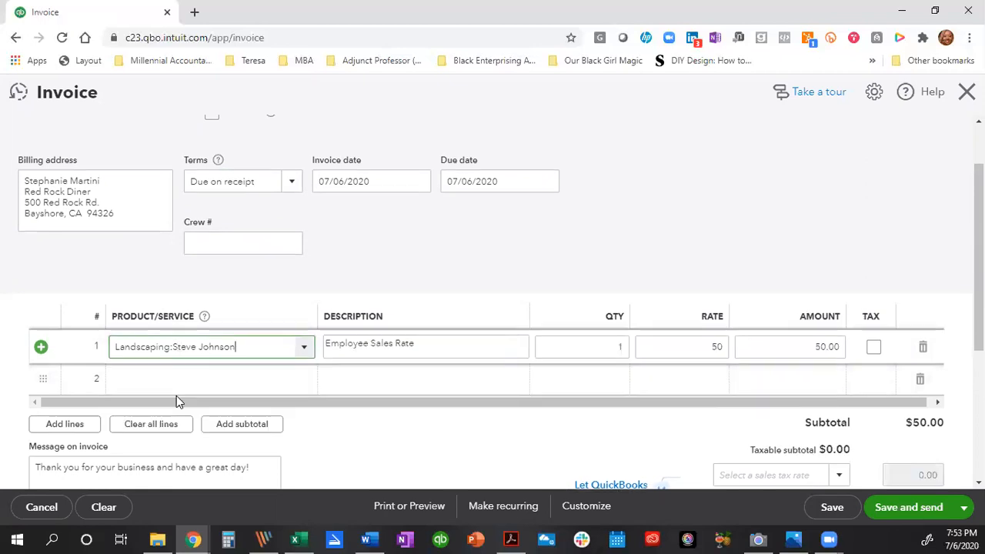
pyautogui.click(607, 352)
pyautogui.write('10')
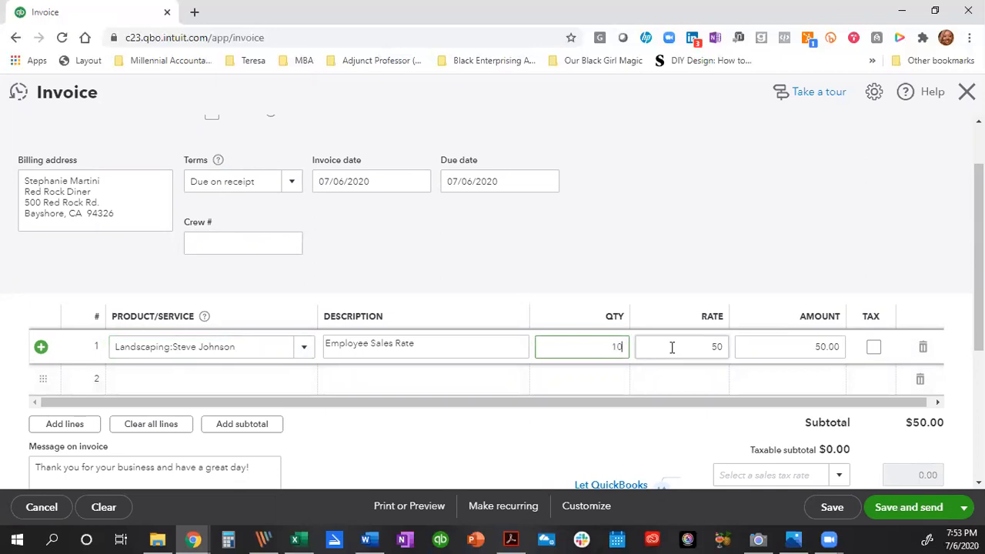
pyautogui.click(672, 347)
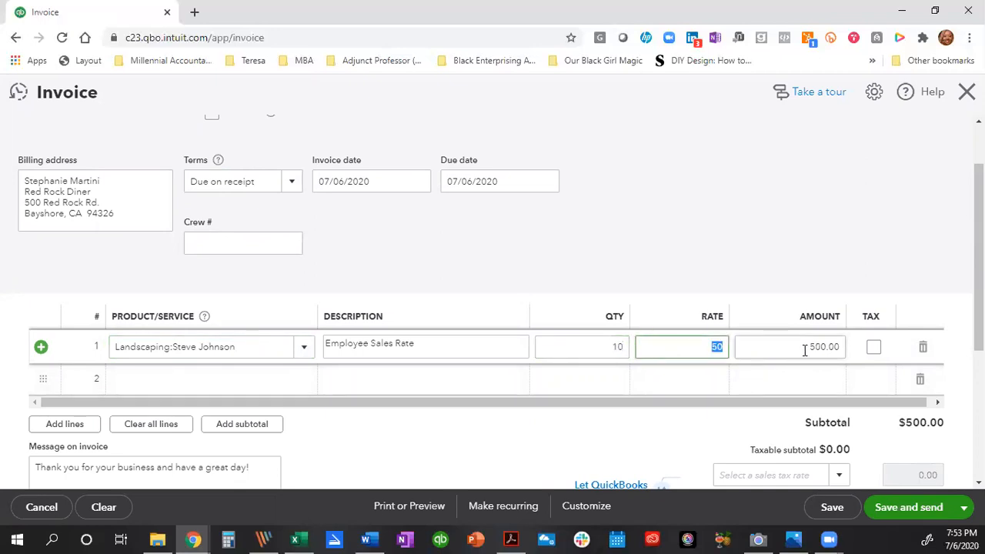
pyautogui.scroll(-1, 539, 410)
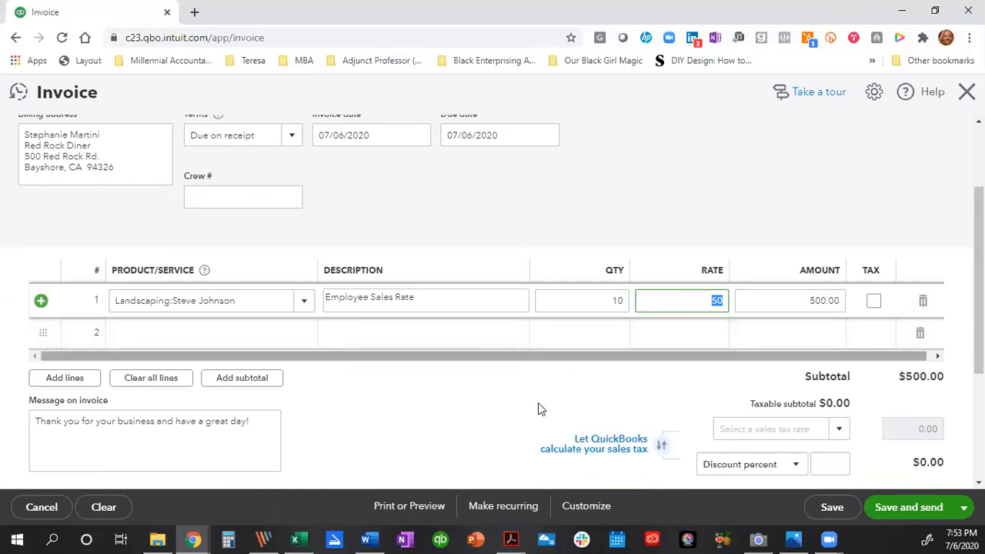
pyautogui.scroll(-2, 539, 408)
pyautogui.scroll(-2, 539, 408)
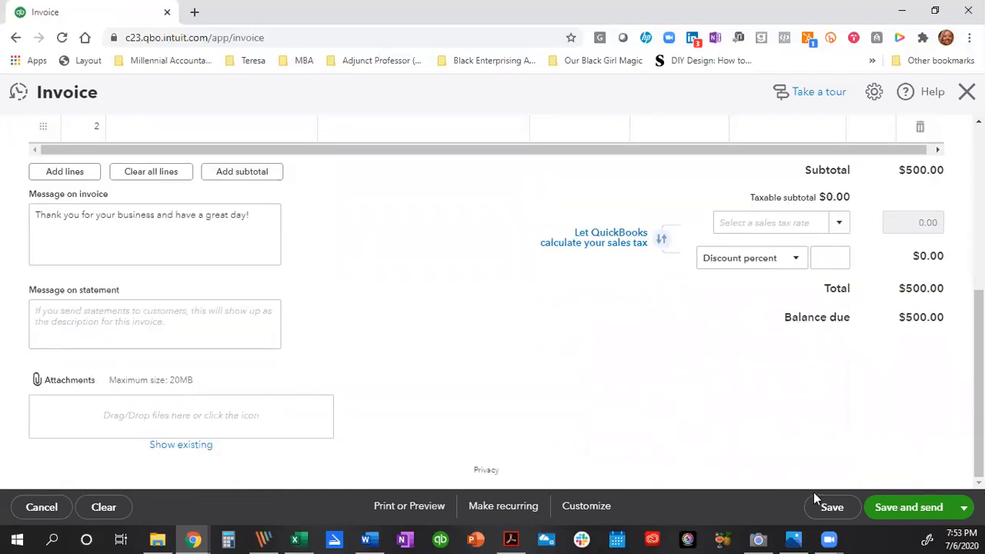
pyautogui.click(963, 507)
# Save and close the $500.00 invoice.
pyautogui.click(873, 462)
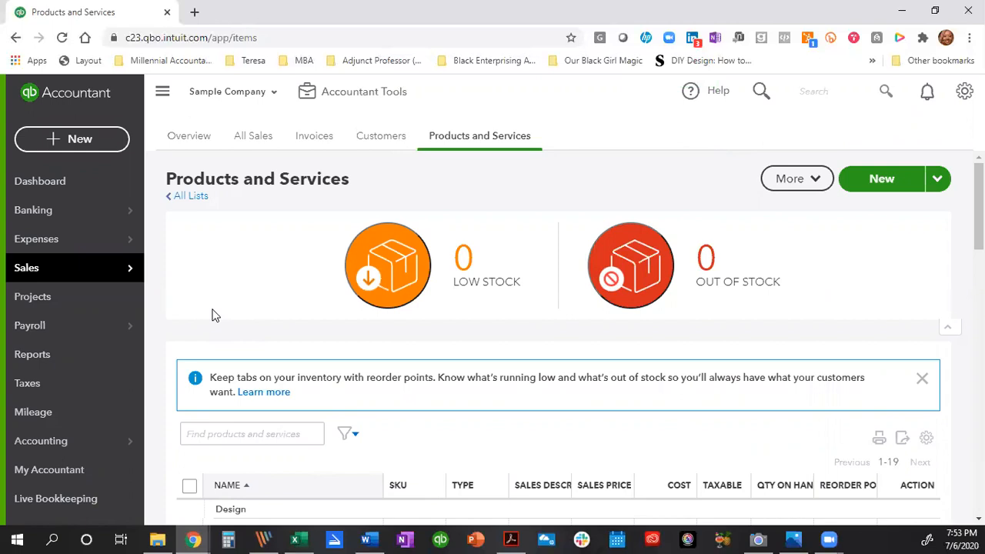
# Start a new Journal Entry dated 07/06/2020.
pyautogui.click(56, 140)
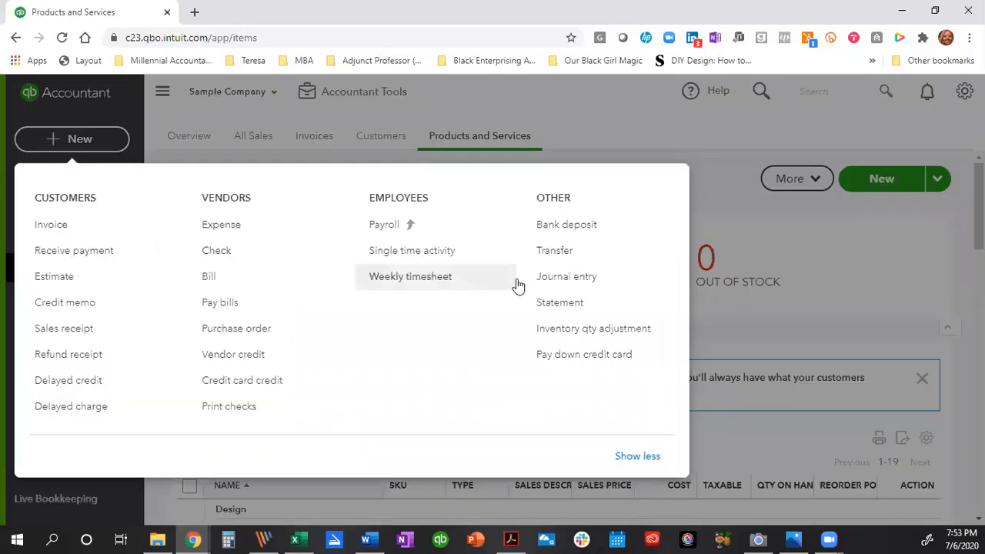
pyautogui.click(549, 281)
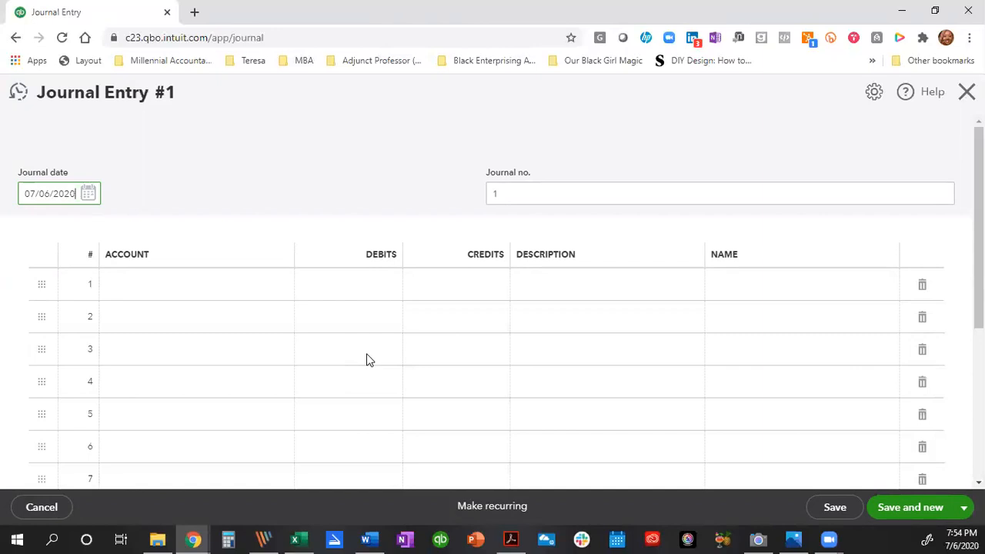
# Number the entry '762020 Payroll' and debit Cost of labor - COS 300.00 (10*30) on line 1.
pyautogui.click(512, 194)
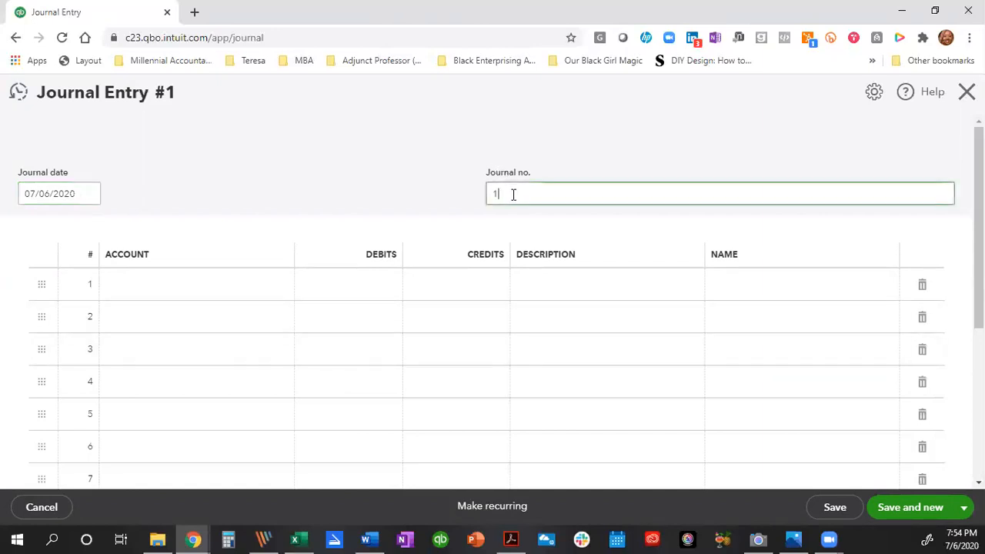
pyautogui.press('BackSpace')
pyautogui.write('762020 Payroll')
pyautogui.click(214, 293)
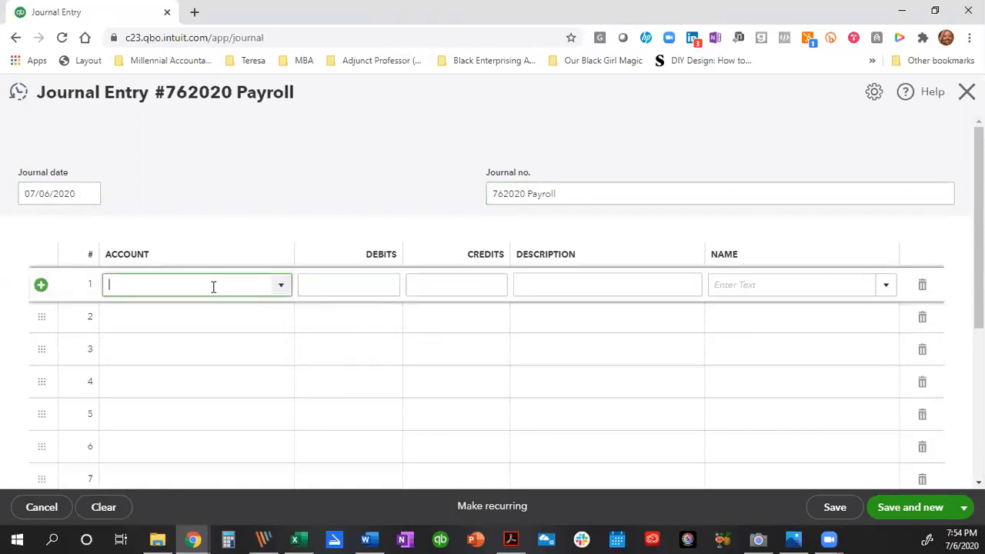
pyautogui.click(277, 292)
pyautogui.scroll(-5, 243, 404)
pyautogui.scroll(-7, 241, 400)
pyautogui.scroll(-4, 238, 395)
pyautogui.click(185, 361)
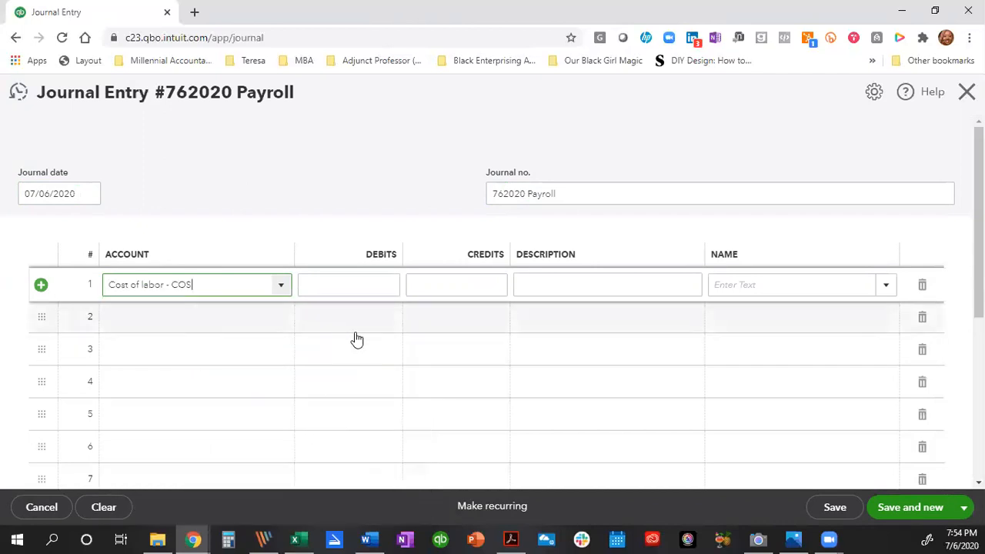
pyautogui.click(365, 283)
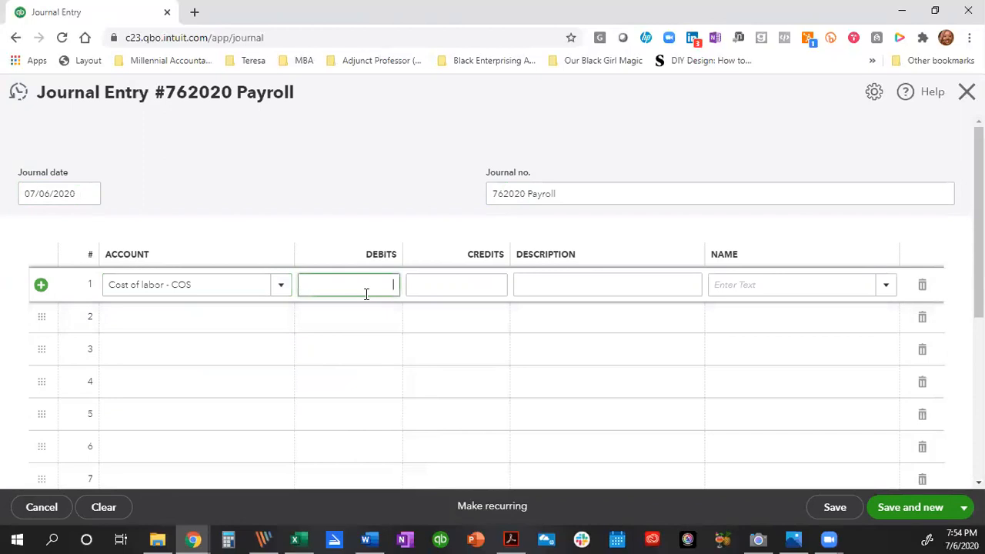
pyautogui.write('10*30')
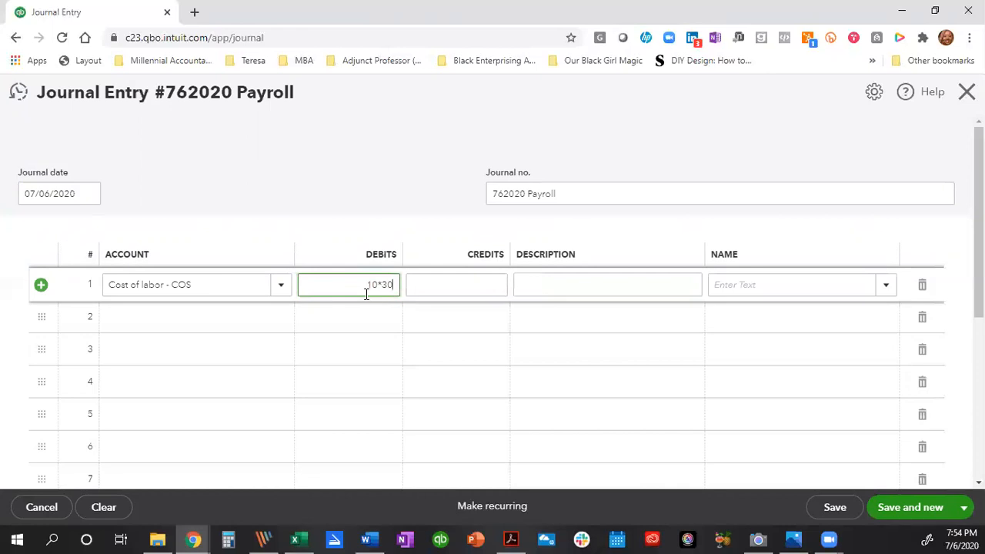
pyautogui.press('Tab')
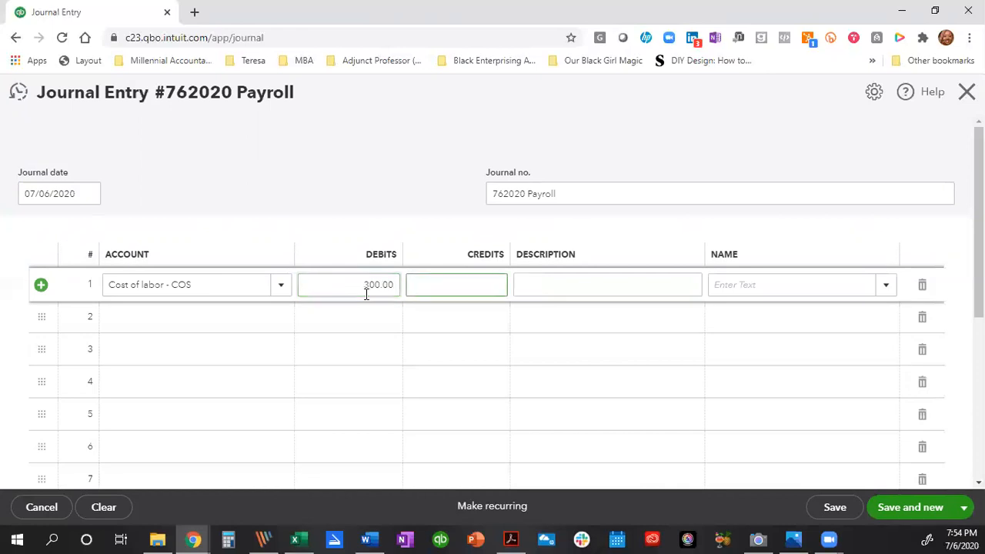
# Describe line 1 as 'Pay Period 6/29/2020-7/5/2020' and put the Checking account on line 2.
pyautogui.click(590, 286)
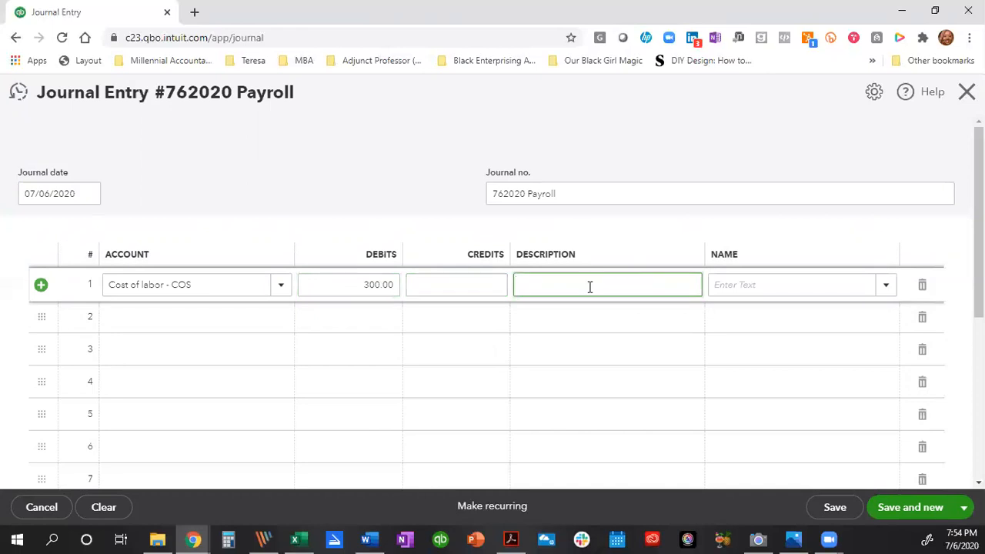
pyautogui.write('6/29/2020')
pyautogui.press('Home')
pyautogui.write('Pay Period 6/29/2020-7/5/2020')
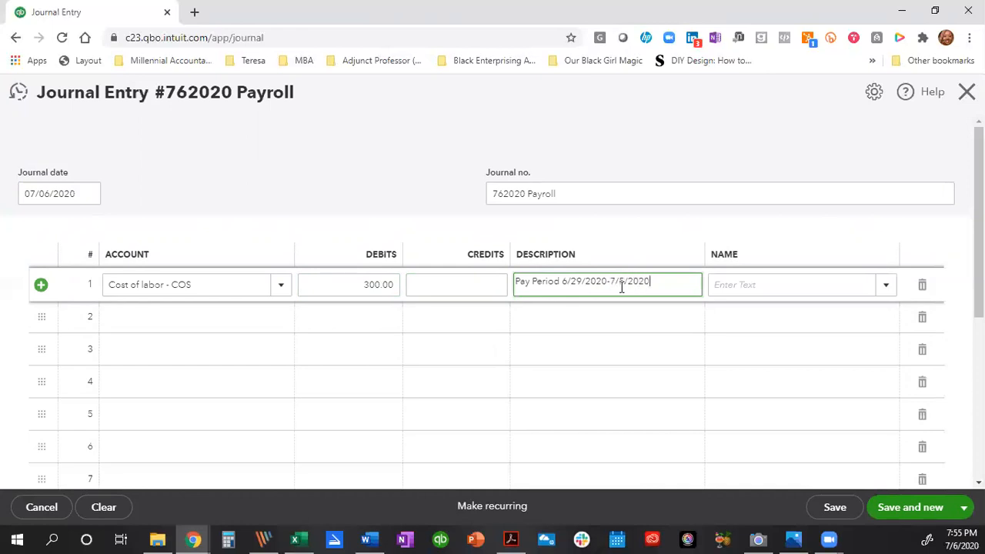
pyautogui.click(229, 324)
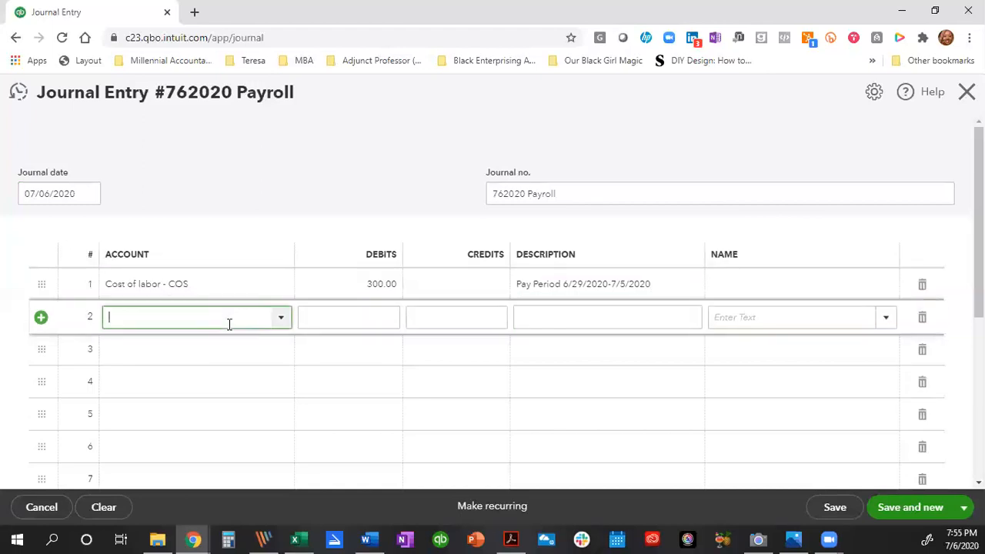
pyautogui.write('che')
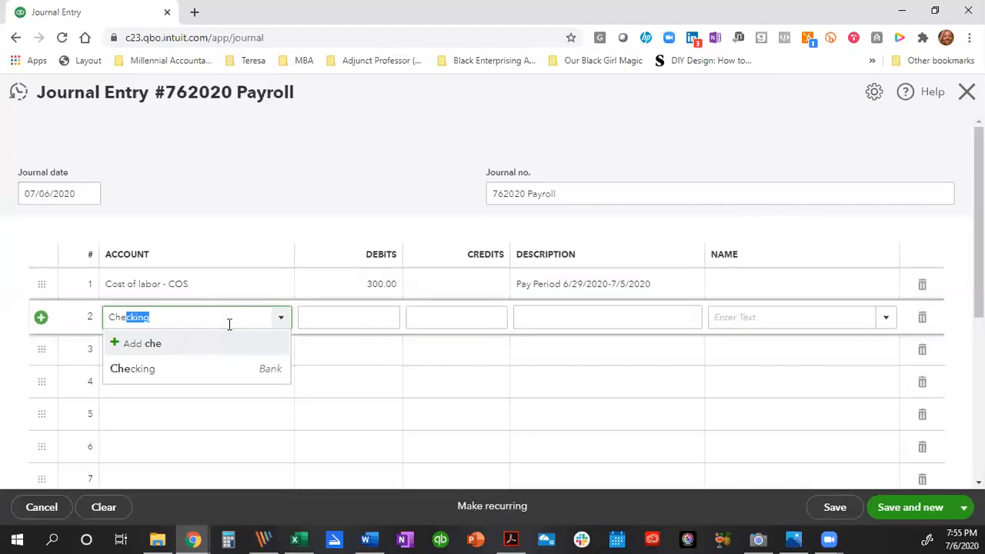
pyautogui.click(225, 372)
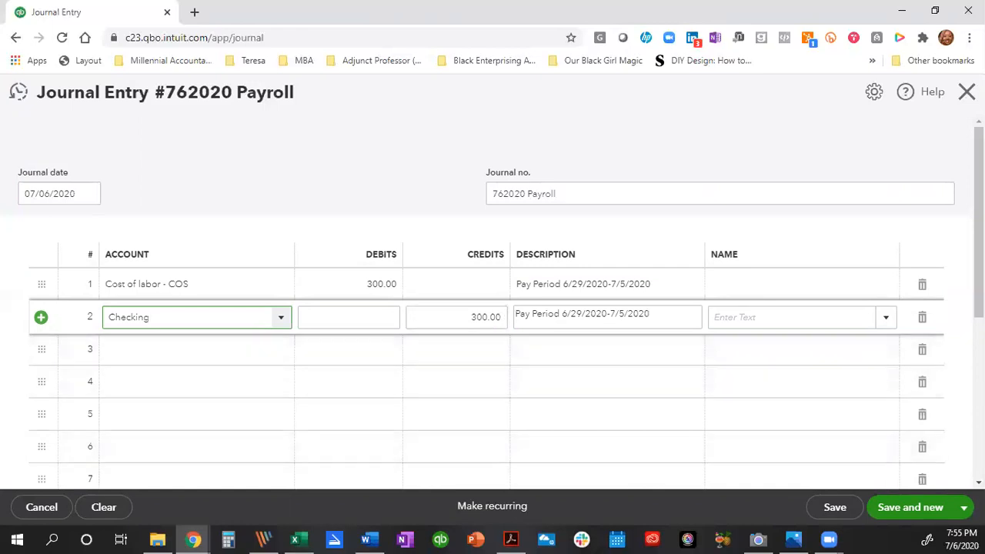
pyautogui.click(962, 508)
# Save and close the payroll journal entry, then start a new Bill.
pyautogui.click(893, 483)
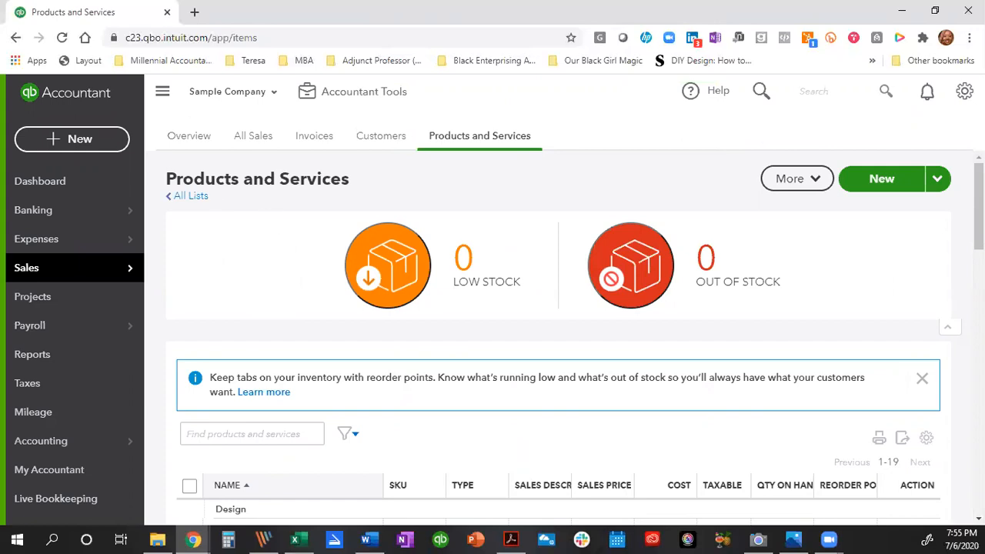
pyautogui.click(52, 141)
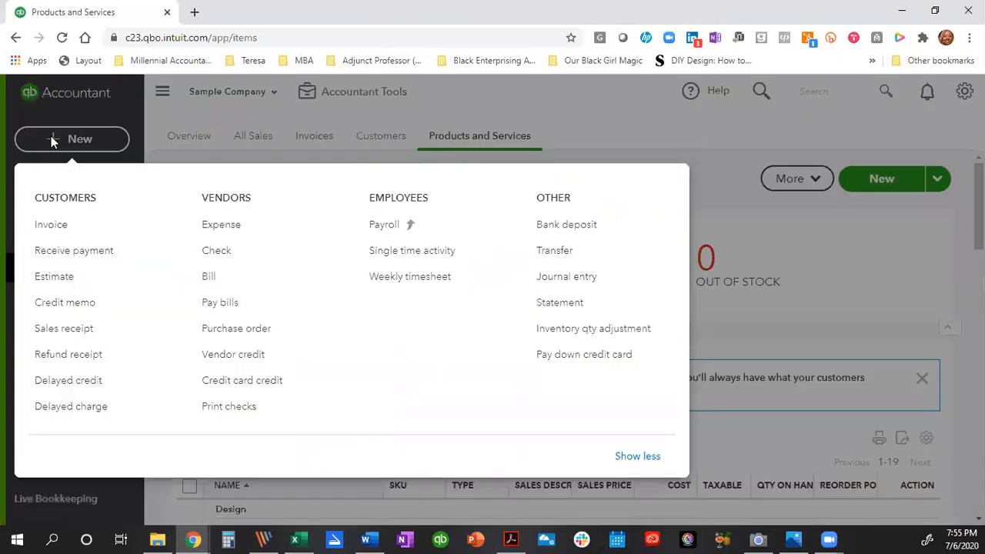
pyautogui.click(200, 281)
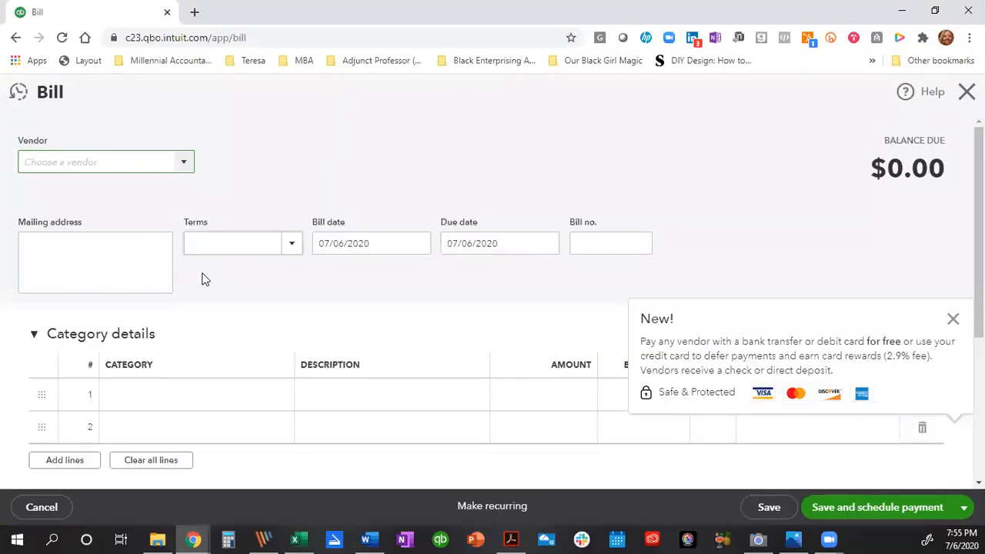
# Choose Hall Properties as the bill's vendor with terms Due on receipt.
pyautogui.click(184, 163)
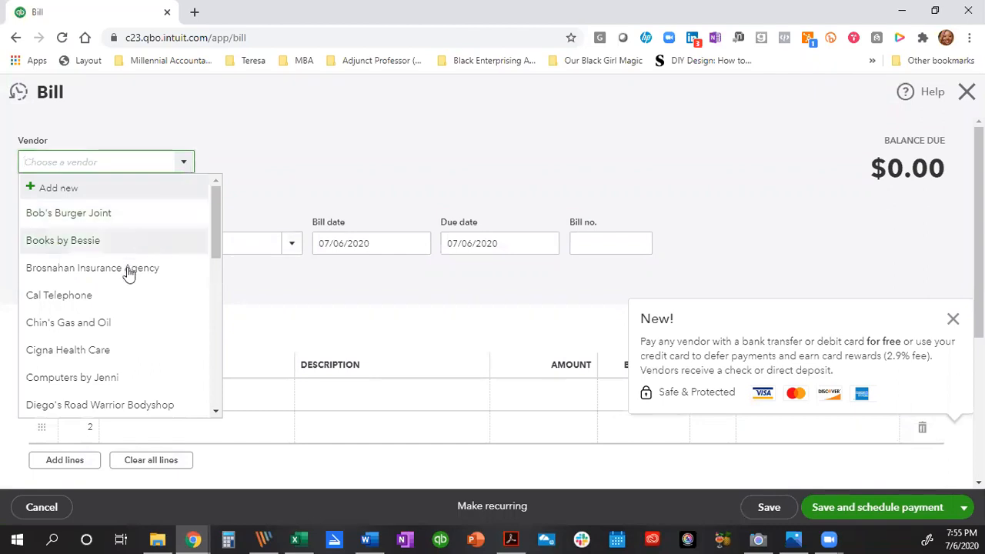
pyautogui.scroll(-1, 143, 297)
pyautogui.scroll(-2, 146, 313)
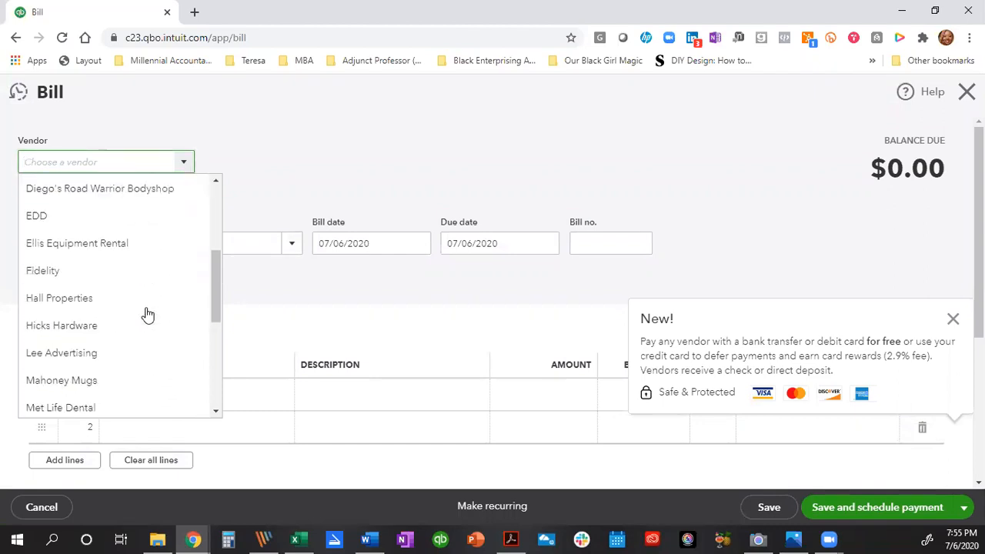
pyautogui.click(54, 305)
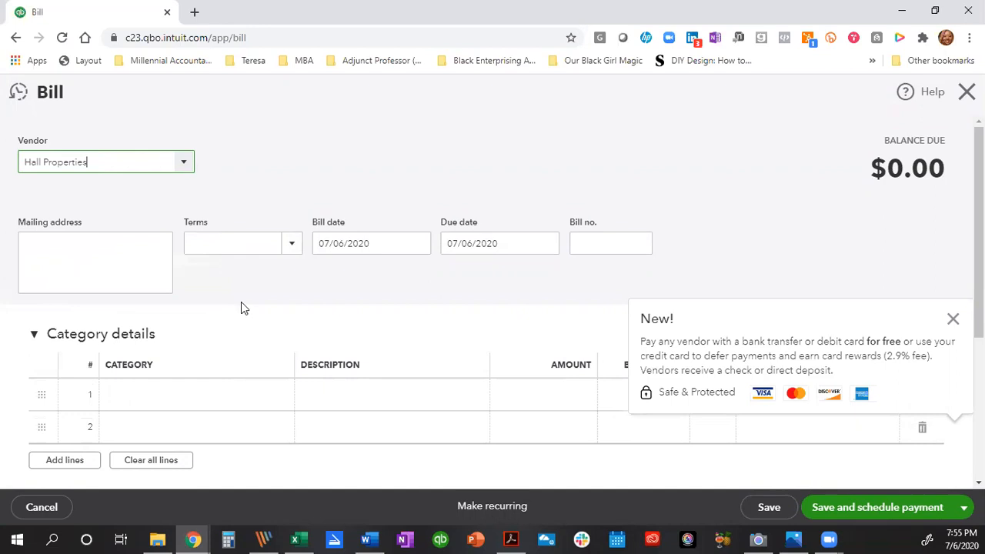
pyautogui.click(284, 258)
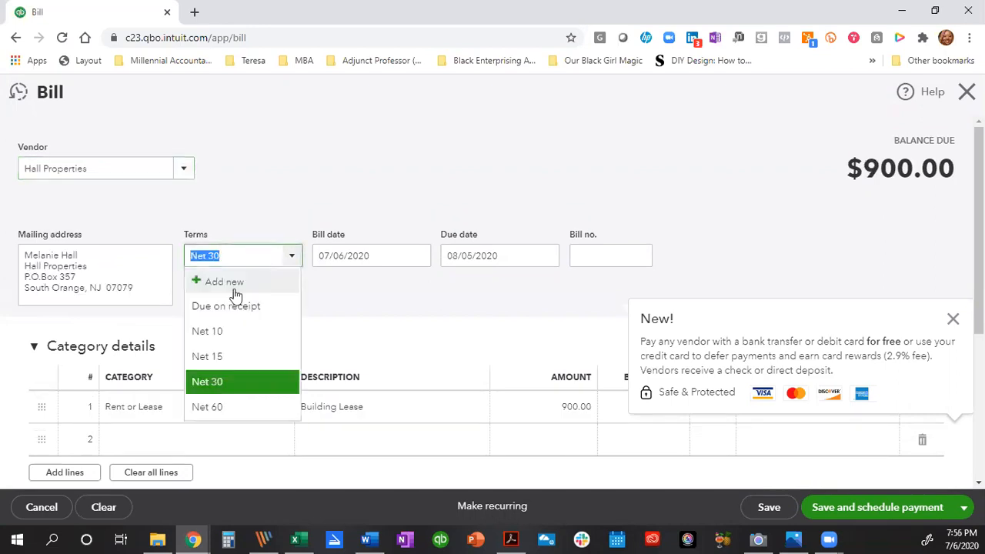
pyautogui.click(227, 305)
# Enter bill number 70620RENT and set the Building Lease rent line amount to 1,500.00.
pyautogui.click(588, 258)
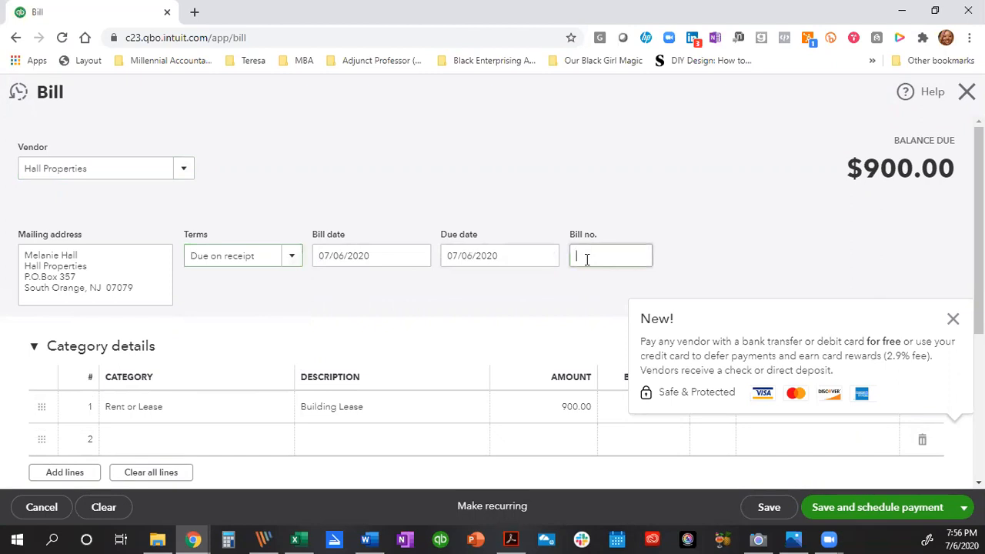
pyautogui.click(953, 319)
pyautogui.click(645, 259)
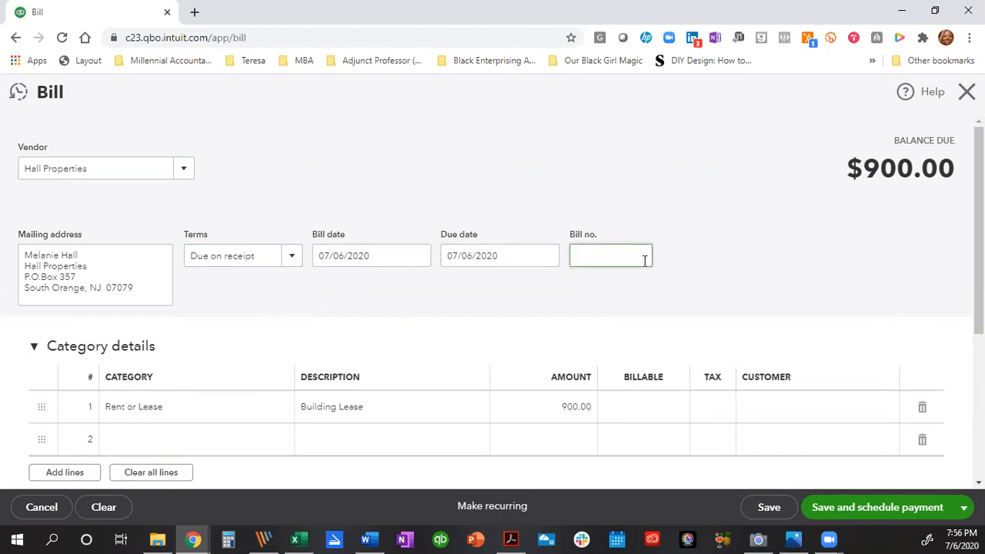
pyautogui.write('70620RENT')
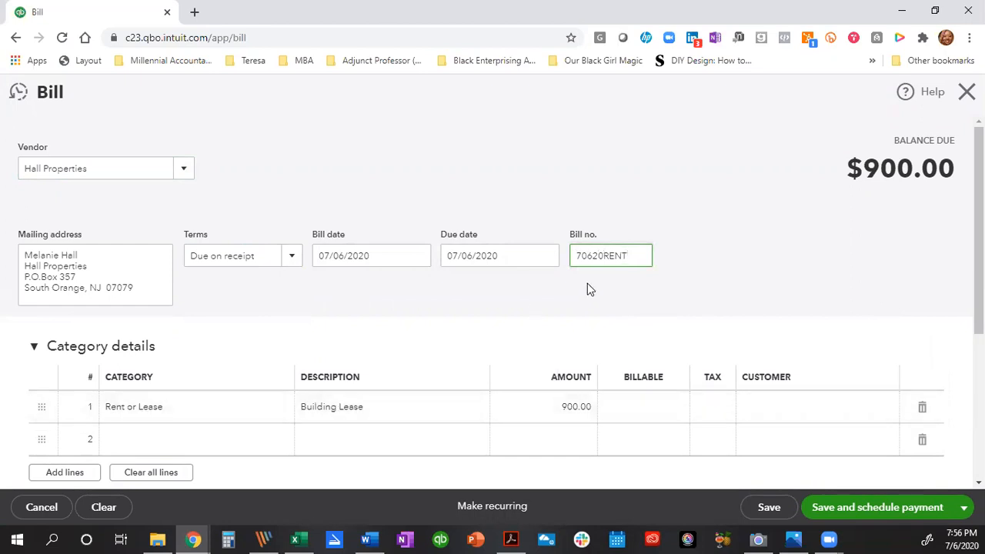
pyautogui.click(563, 407)
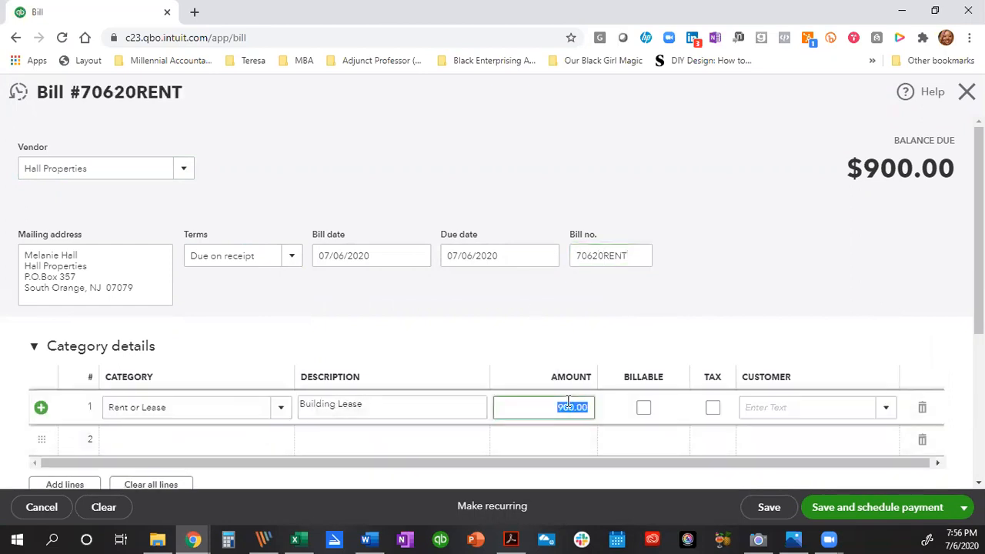
pyautogui.write('165')
pyautogui.press('BackSpace')
pyautogui.press('BackSpace')
pyautogui.write('500.00')
pyautogui.click(963, 508)
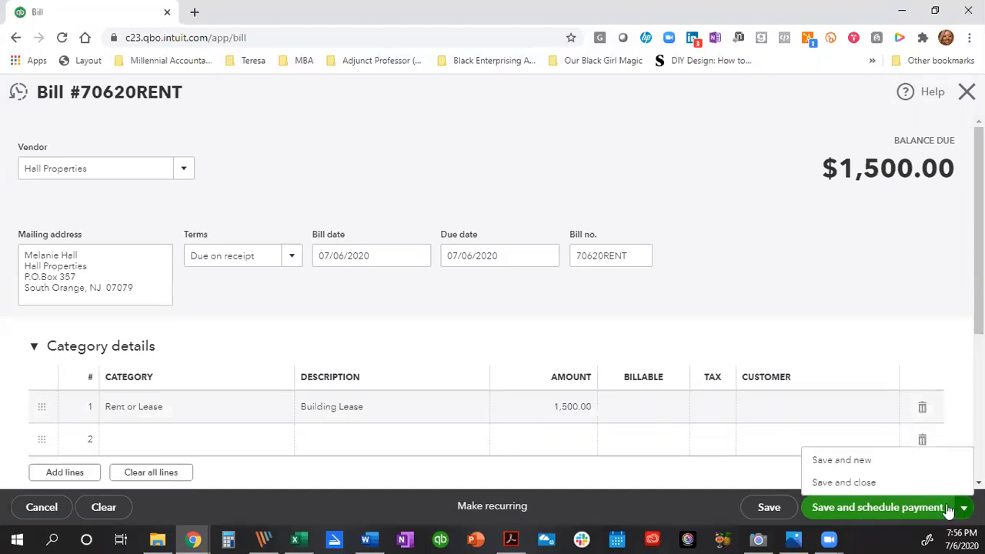
# Save the rent bill and start a new bill from Brosnahan Insurance Agency, due on receipt.
pyautogui.click(837, 463)
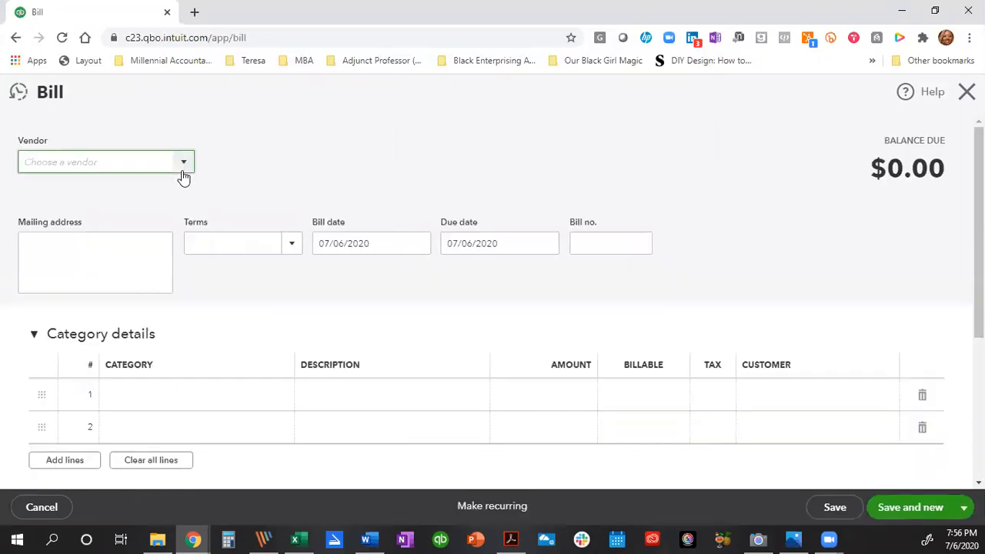
pyautogui.click(184, 167)
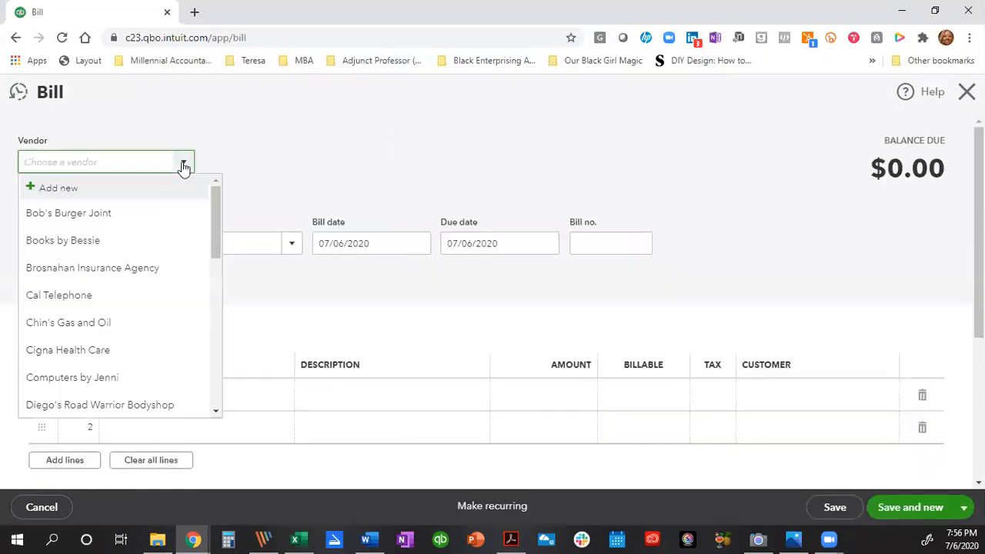
pyautogui.click(129, 269)
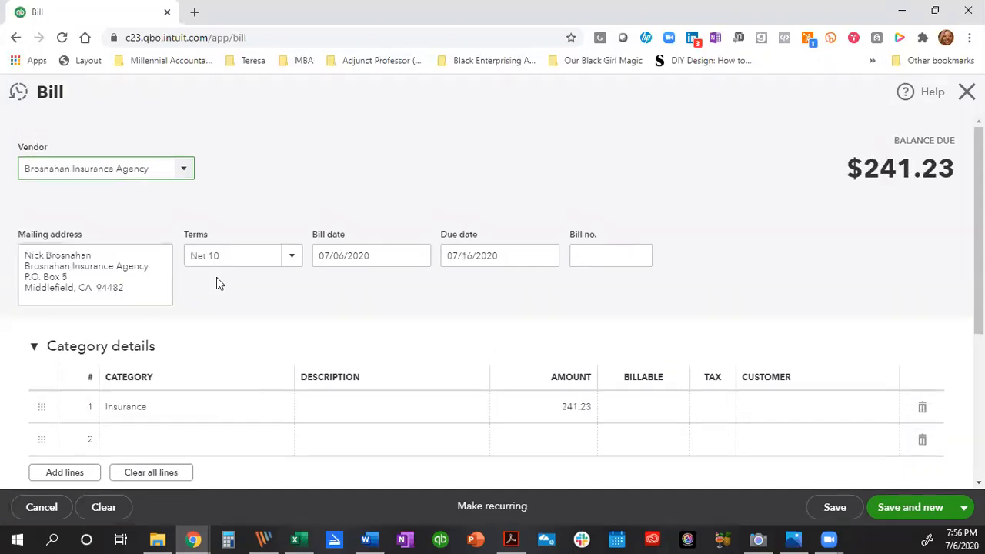
pyautogui.click(292, 259)
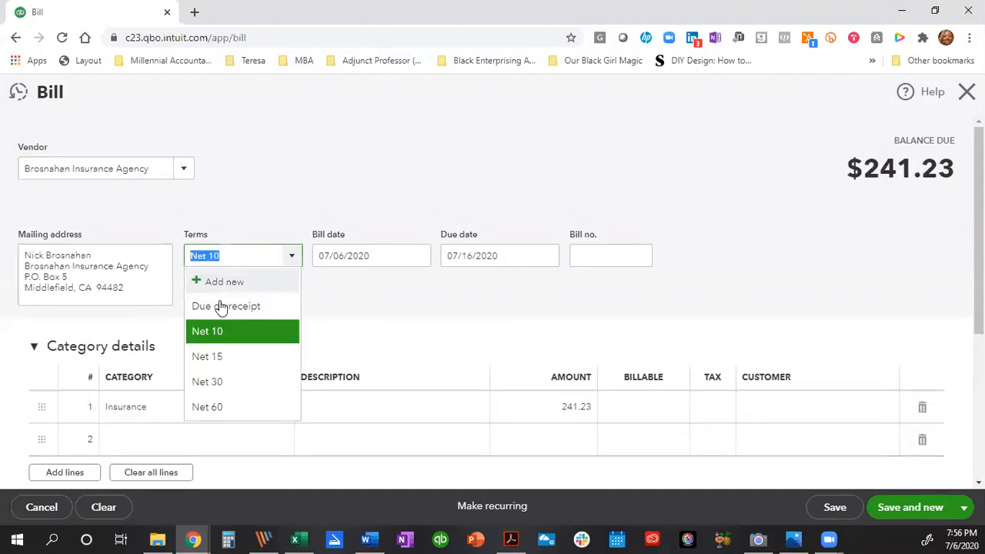
pyautogui.click(219, 304)
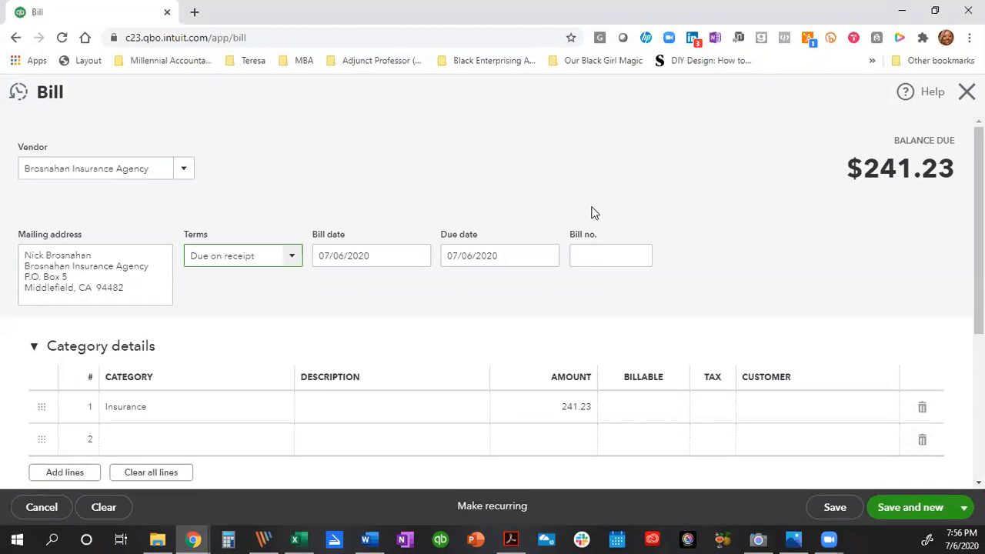
# Enter bill number 70620INS and save and close the $241.23 insurance bill.
pyautogui.click(598, 256)
pyautogui.write('70620')
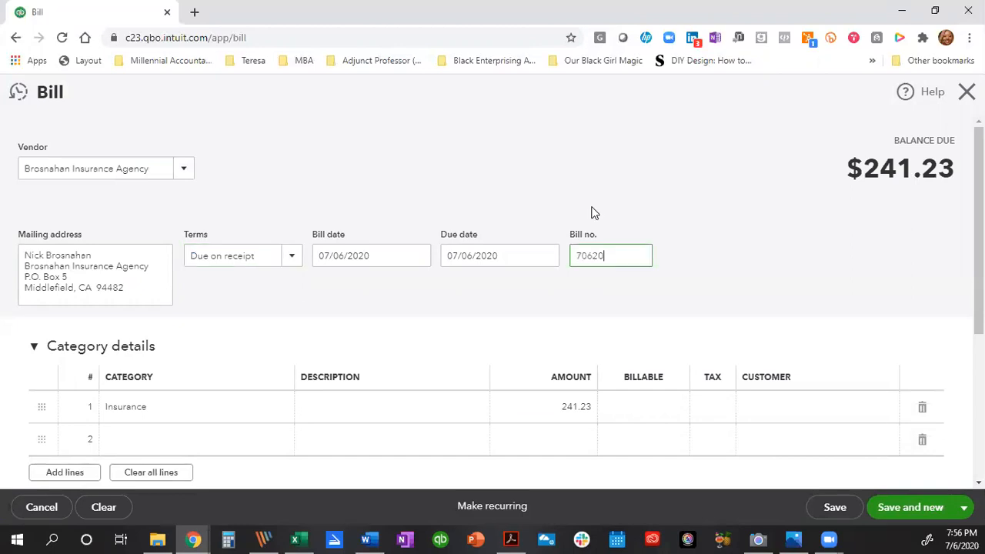
pyautogui.write('INS')
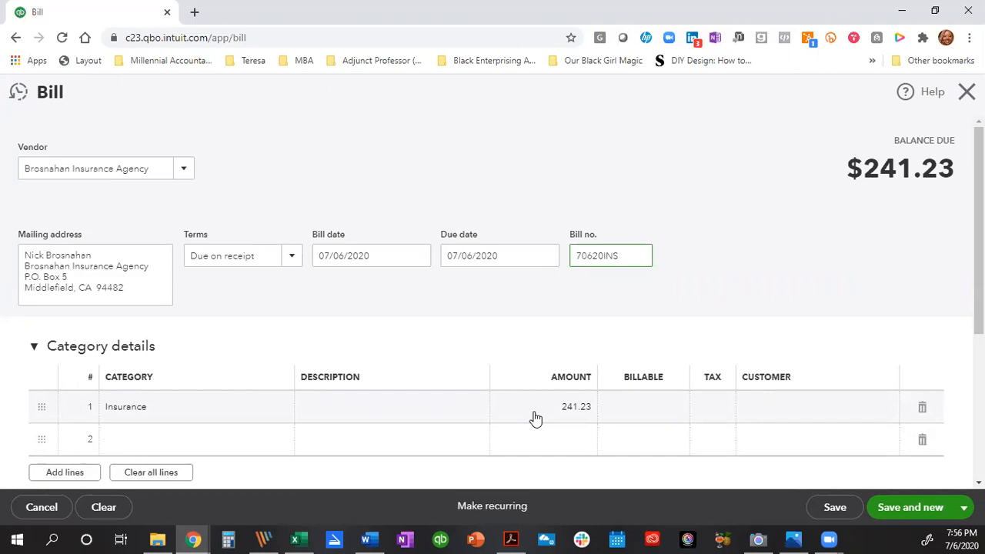
pyautogui.click(964, 508)
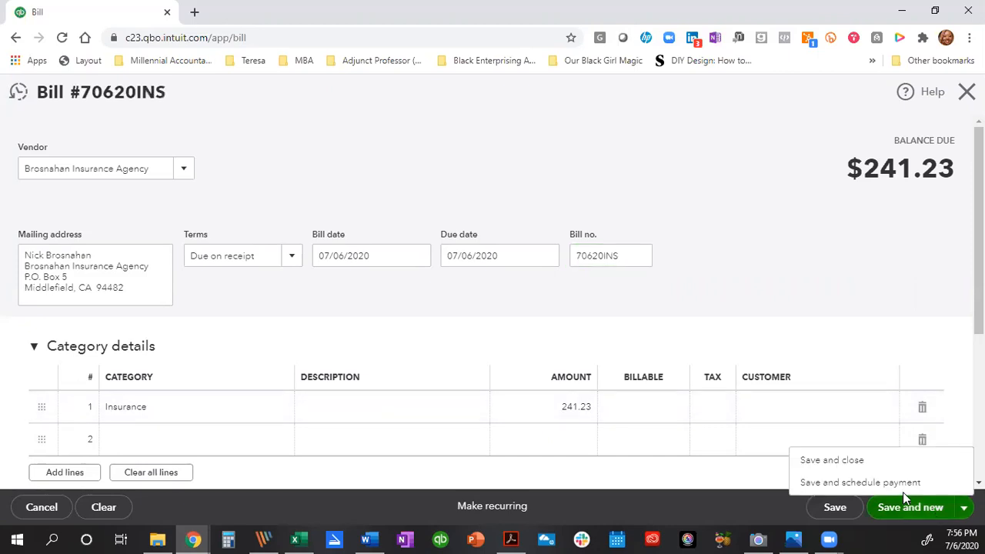
pyautogui.click(834, 462)
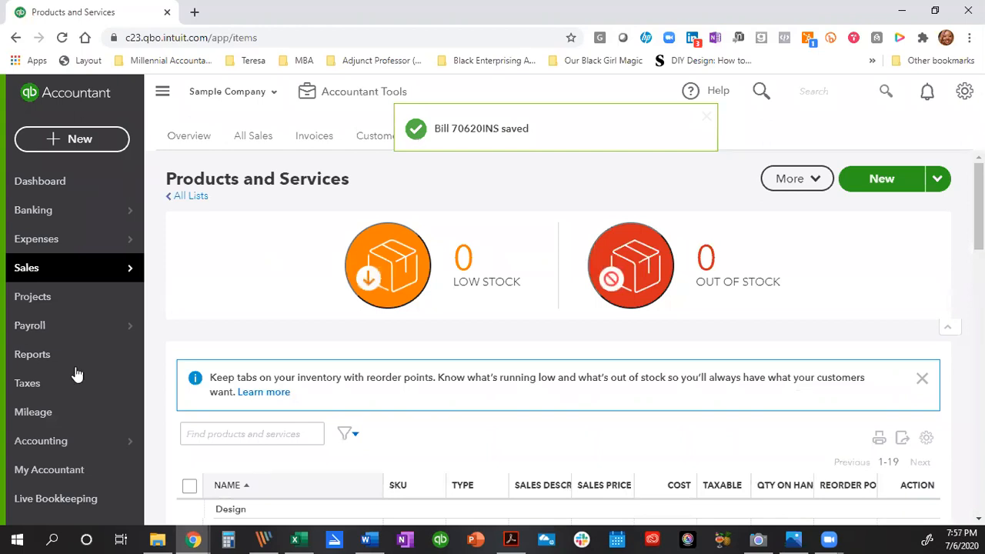
# Open the Profit and Loss report and dismiss the tip about editing titles.
pyautogui.click(70, 367)
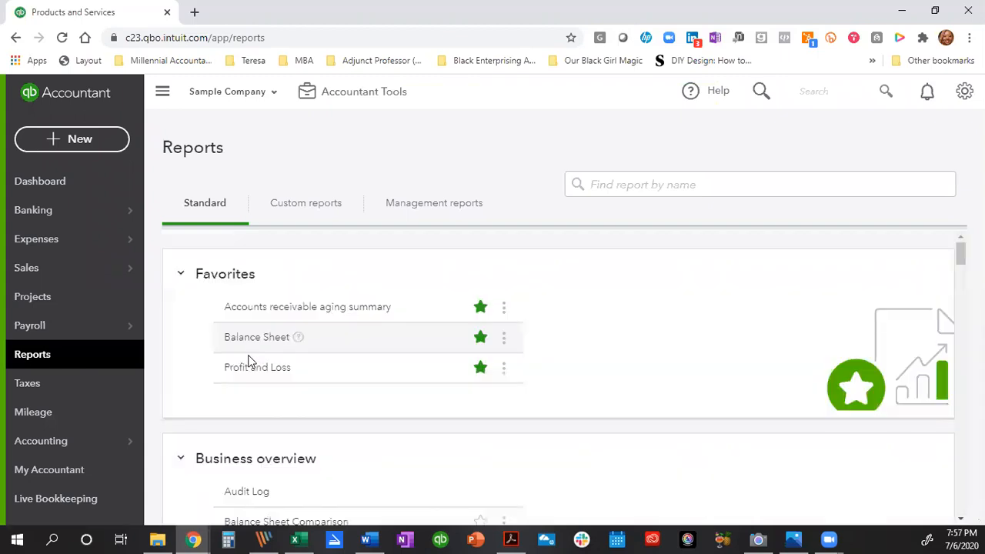
pyautogui.click(260, 368)
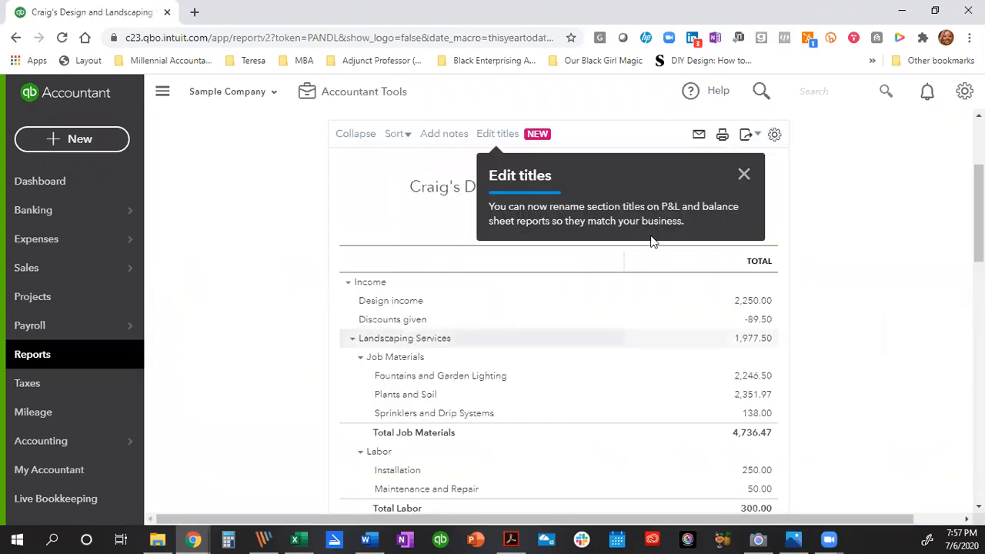
pyautogui.click(745, 177)
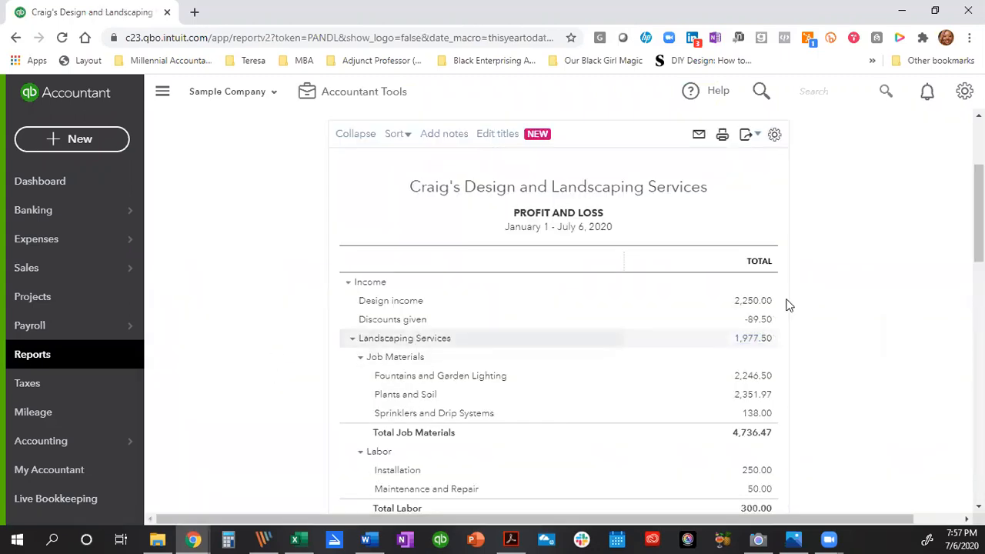
# Set the report end date to July 5, 2020, rerun it, and review the results.
pyautogui.scroll(1, 818, 296)
pyautogui.scroll(2, 819, 298)
pyautogui.click(538, 167)
pyautogui.click(462, 267)
pyautogui.click(805, 219)
pyautogui.scroll(-3, 832, 300)
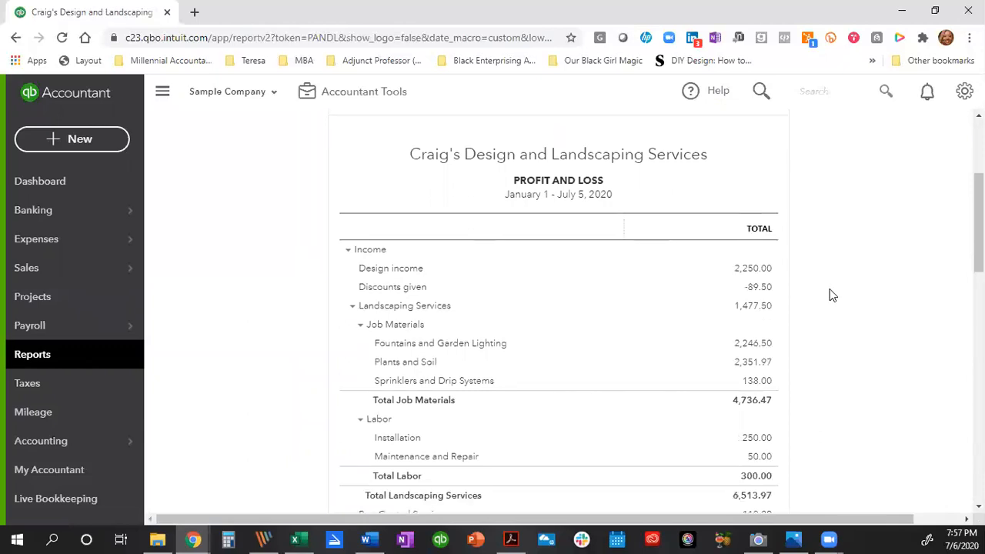
pyautogui.scroll(2, 473, 193)
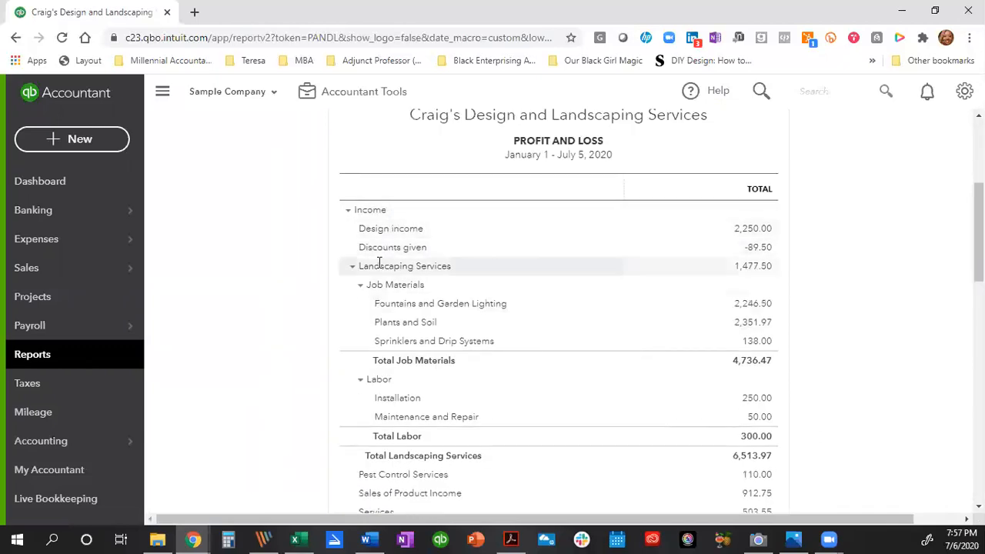
pyautogui.scroll(-3, 416, 351)
pyautogui.scroll(-1, 418, 374)
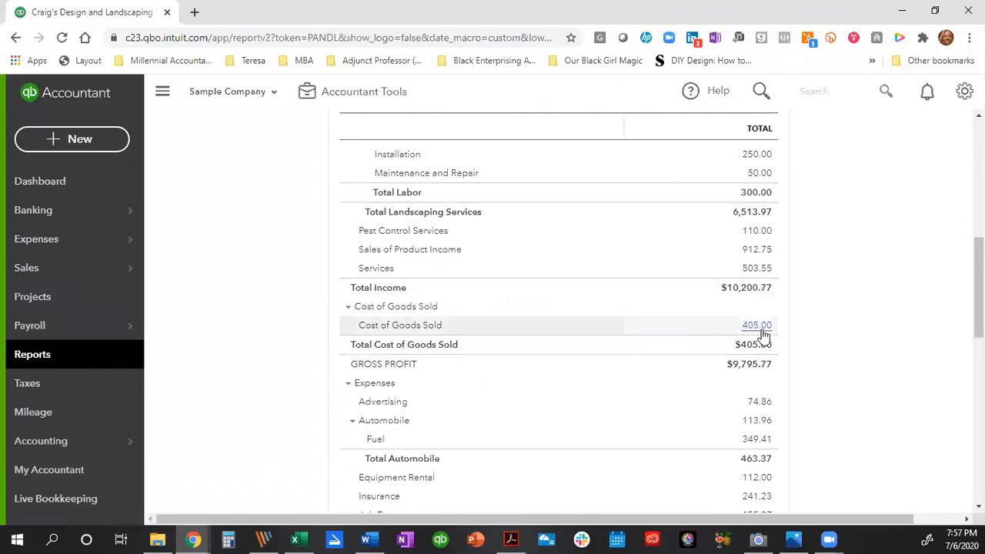
pyautogui.scroll(-2, 528, 323)
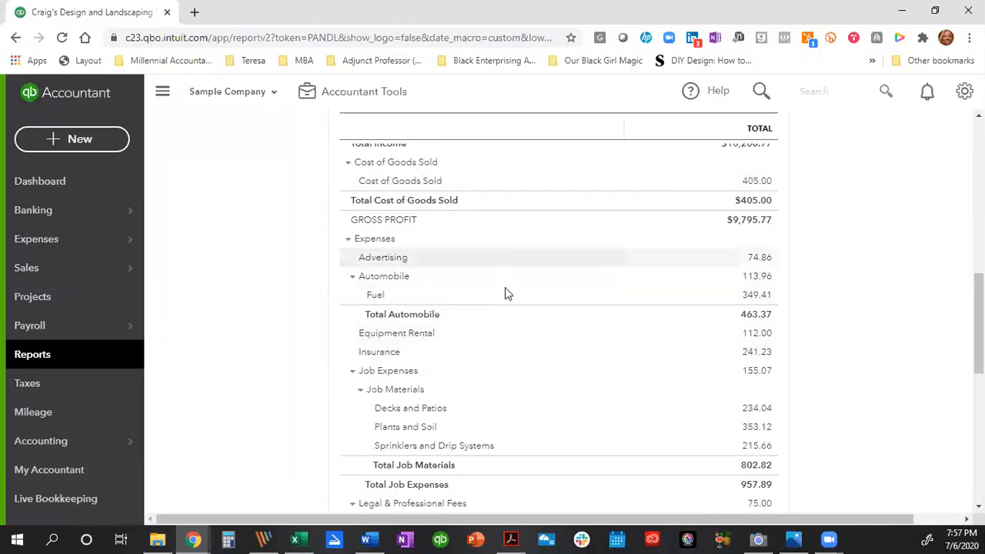
pyautogui.scroll(-1, 561, 427)
pyautogui.scroll(-3, 562, 434)
pyautogui.scroll(4, 807, 400)
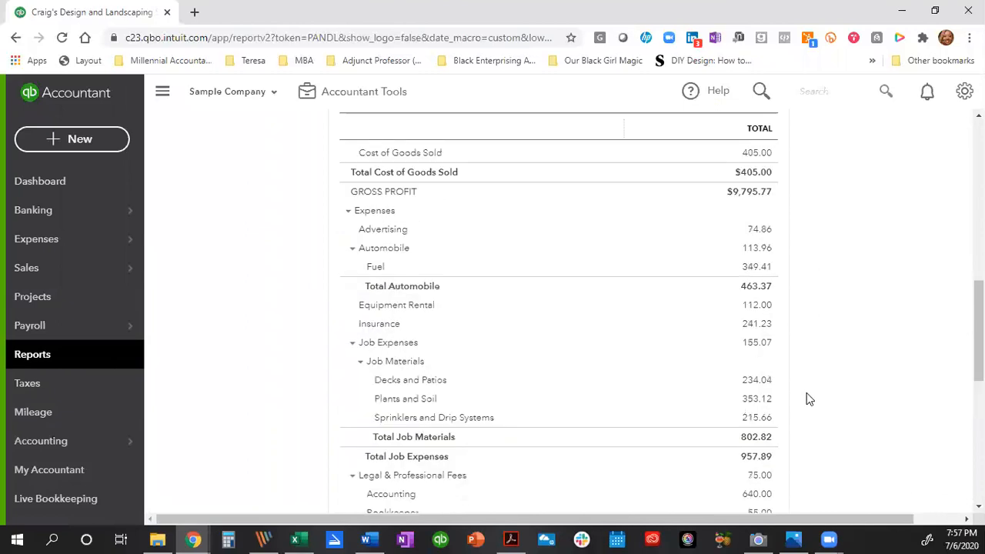
pyautogui.scroll(1, 807, 377)
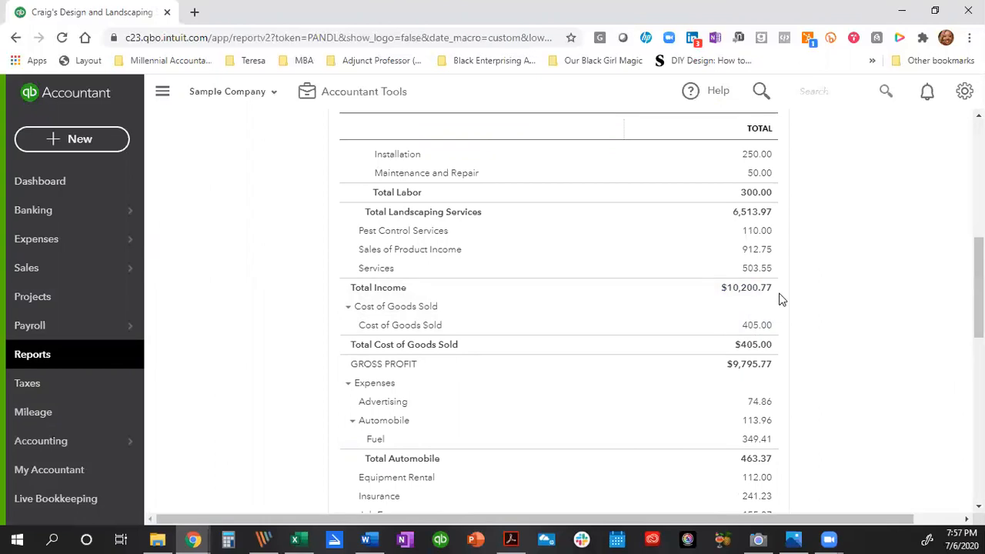
pyautogui.scroll(6, 779, 299)
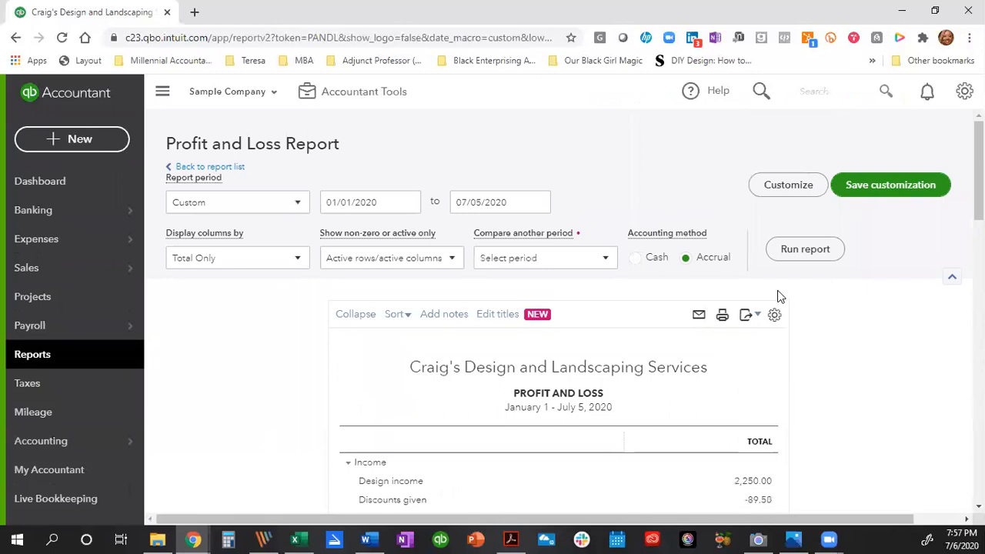
# Set both start and end dates to 07/06/2020 and rerun the report, showing net income -1,541.23.
pyautogui.click(390, 201)
pyautogui.write('07/06/')
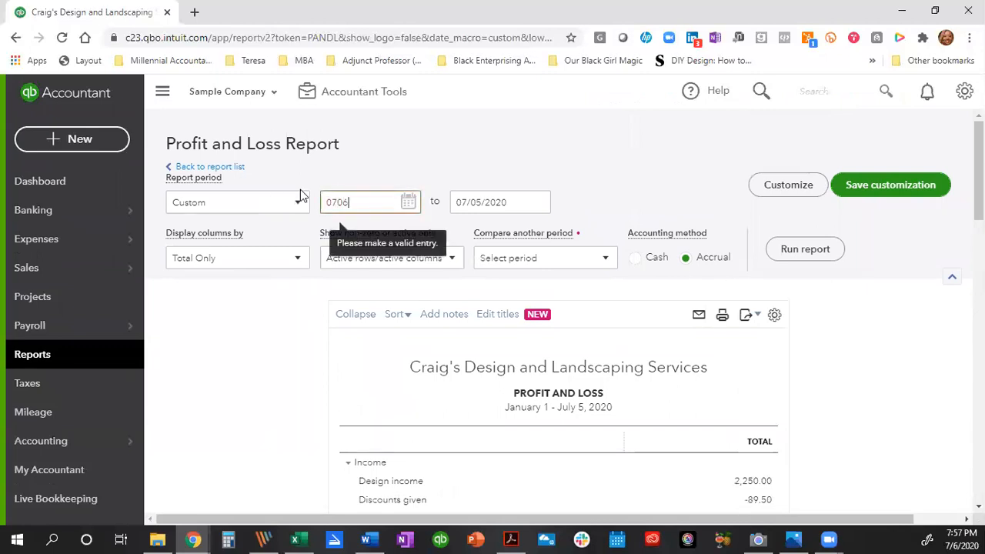
pyautogui.write('2020')
pyautogui.press('Tab')
pyautogui.write('07062020')
pyautogui.press('Tab')
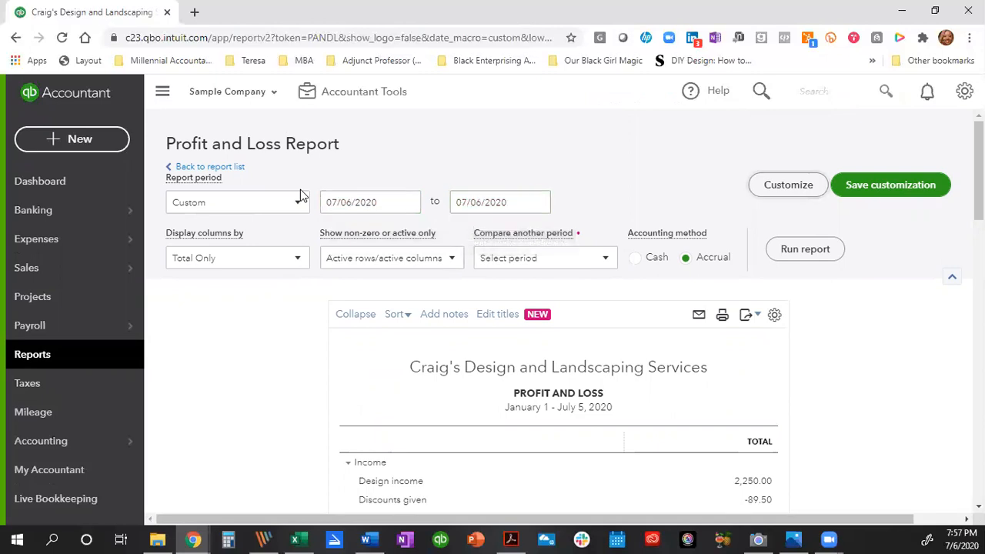
pyautogui.click(794, 254)
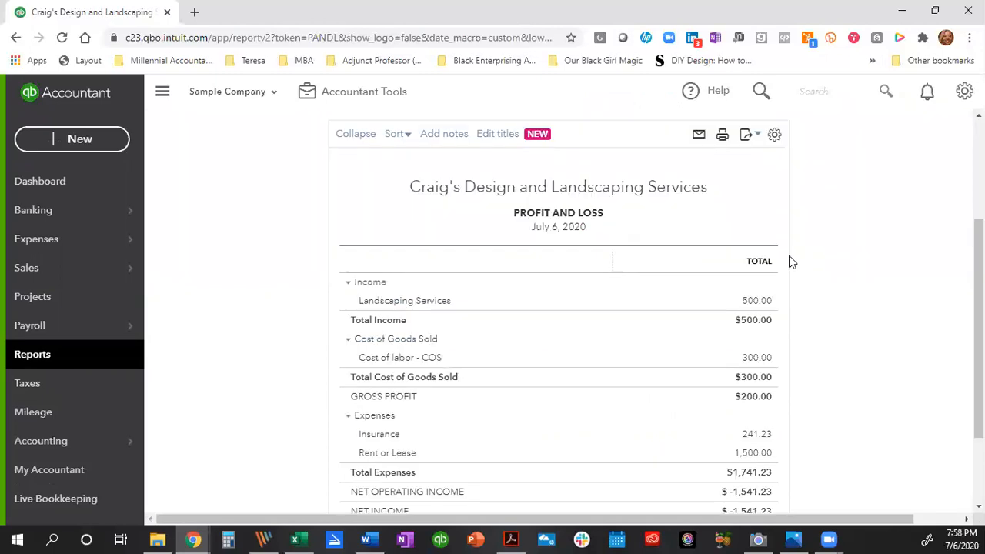
pyautogui.scroll(-1, 841, 297)
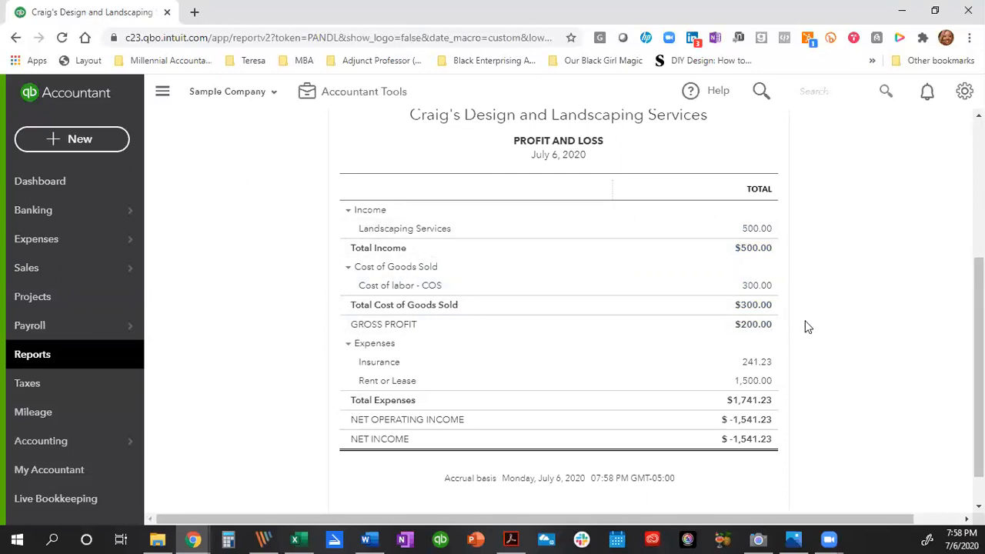
pyautogui.scroll(-1, 804, 324)
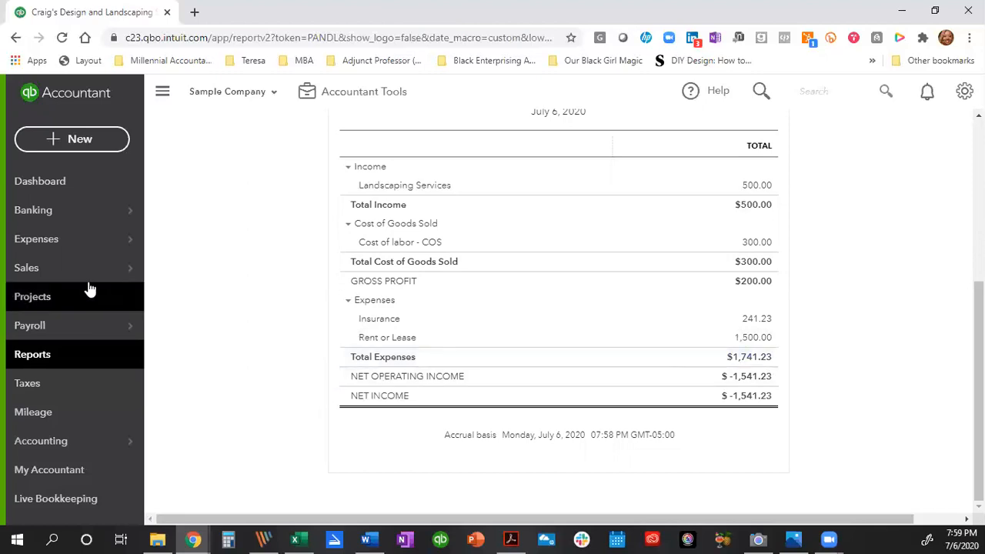
pyautogui.moveTo(79, 272)
pyautogui.click(204, 384)
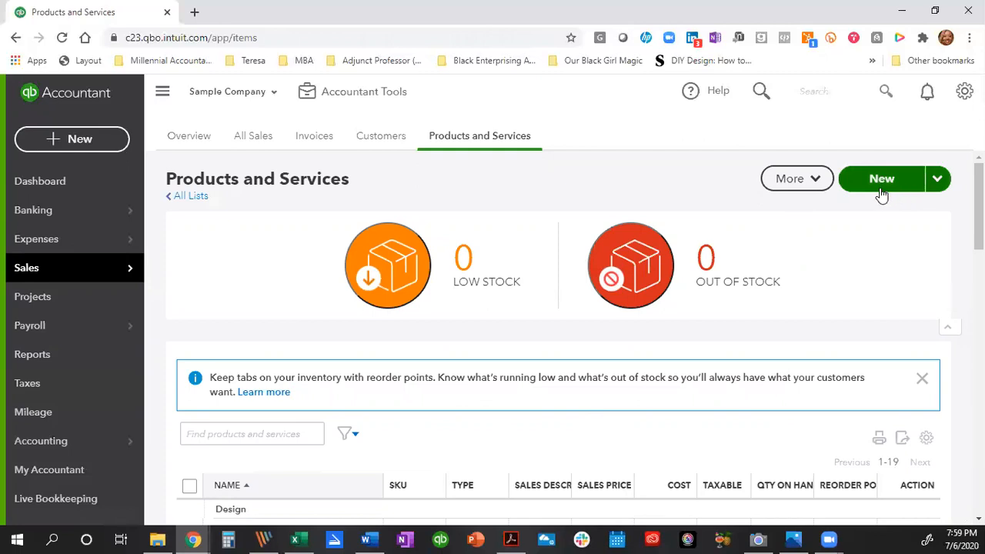
pyautogui.click(883, 194)
pyautogui.click(739, 254)
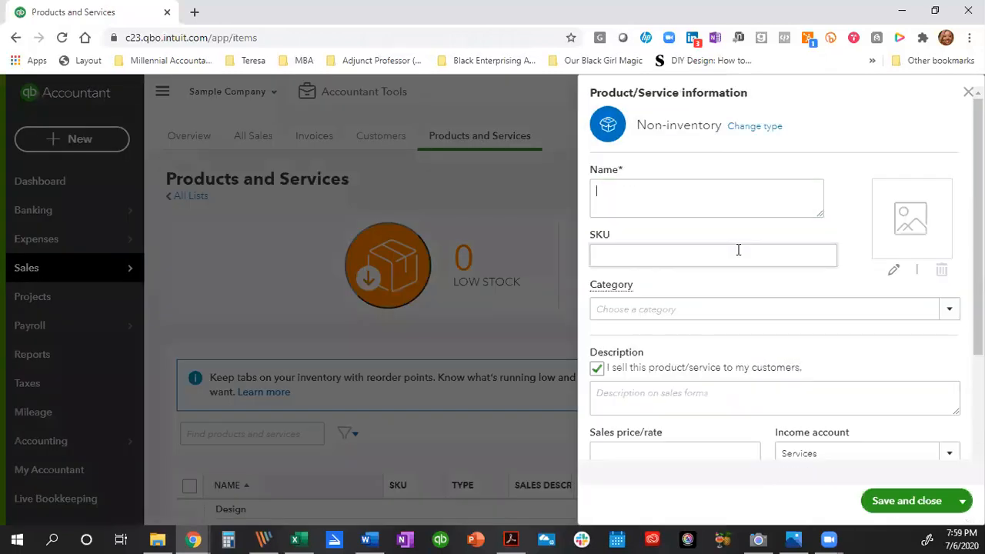
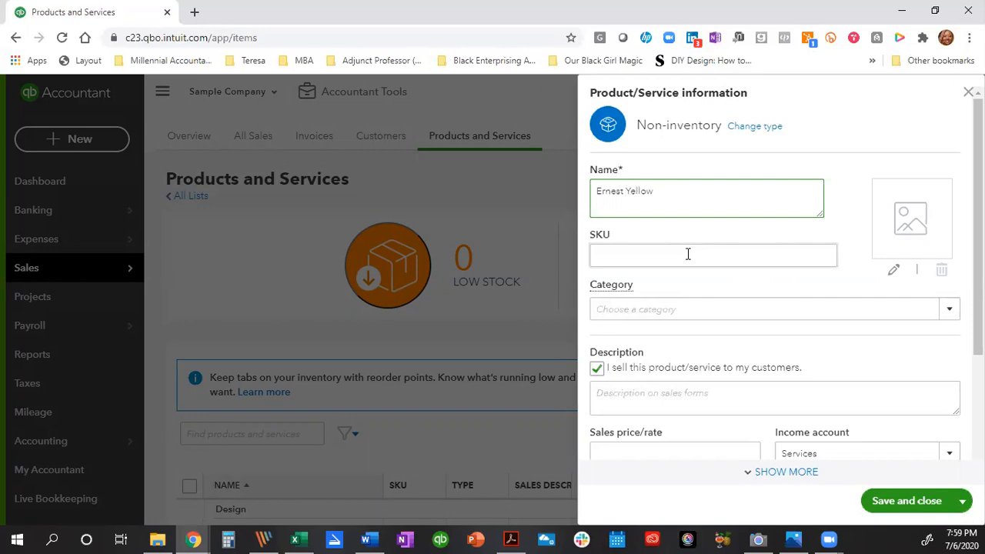
pyautogui.click(950, 311)
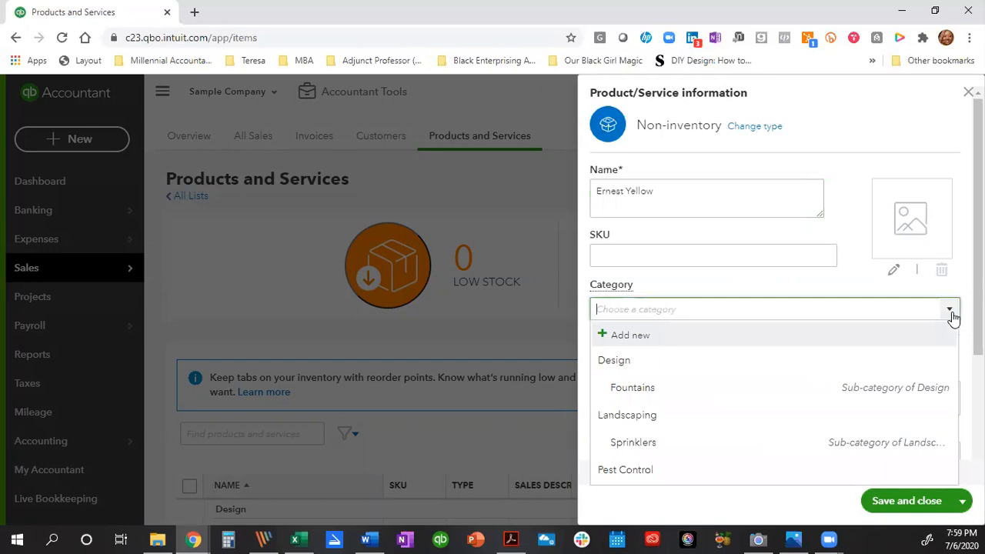
pyautogui.click(732, 399)
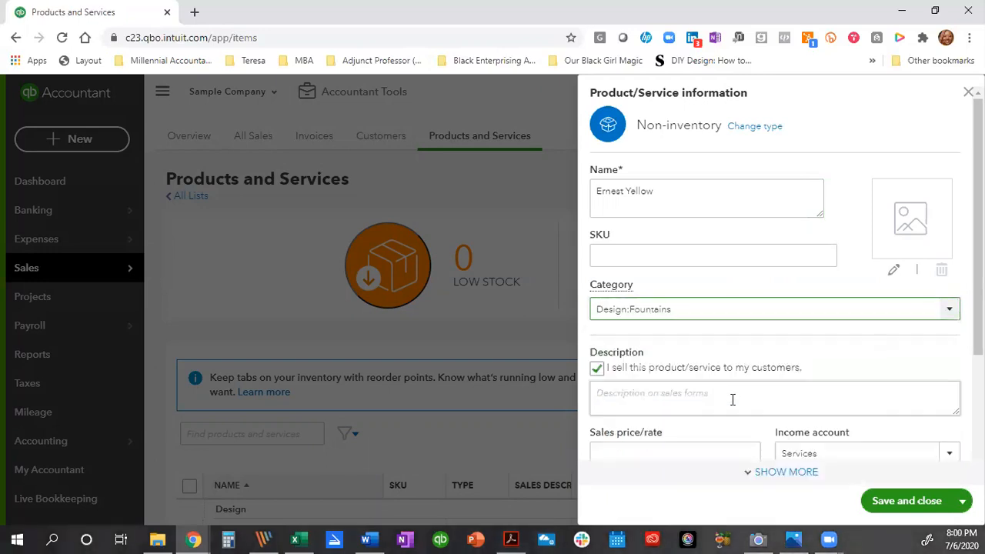
# Give it description 'Employee Sales Rate', price 100, Design income account, Nontaxable, and save.
pyautogui.click(739, 404)
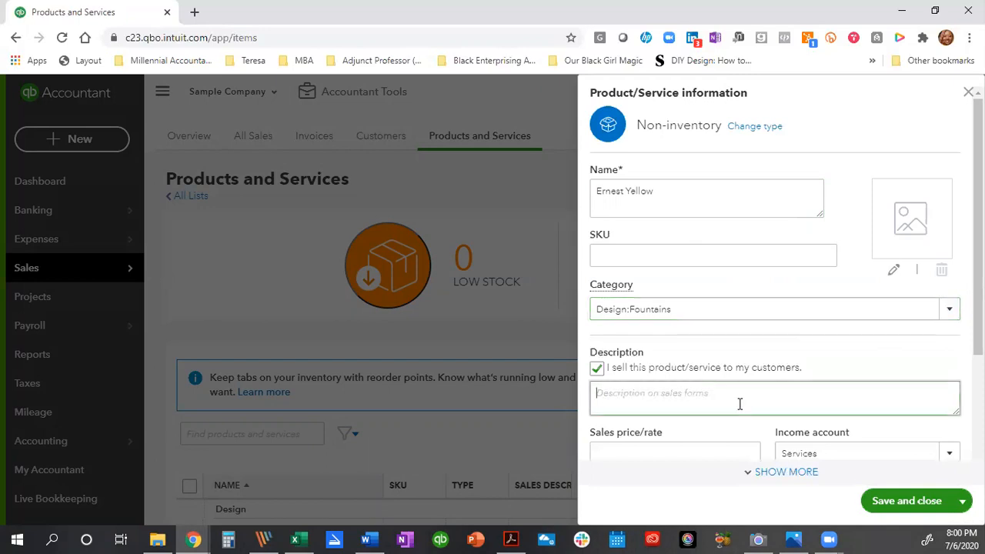
pyautogui.write('Employee Sales Rate')
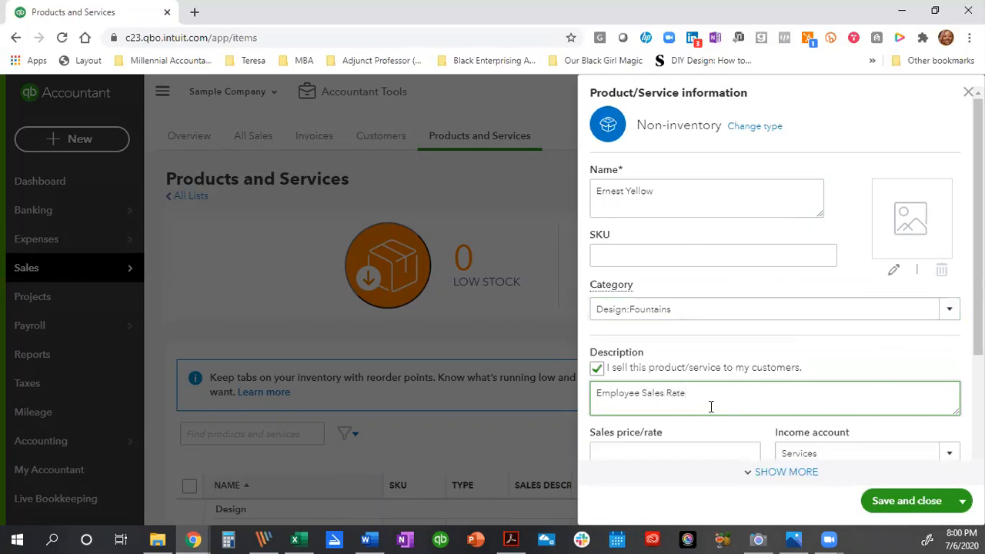
pyautogui.scroll(-1, 692, 423)
pyautogui.click(696, 382)
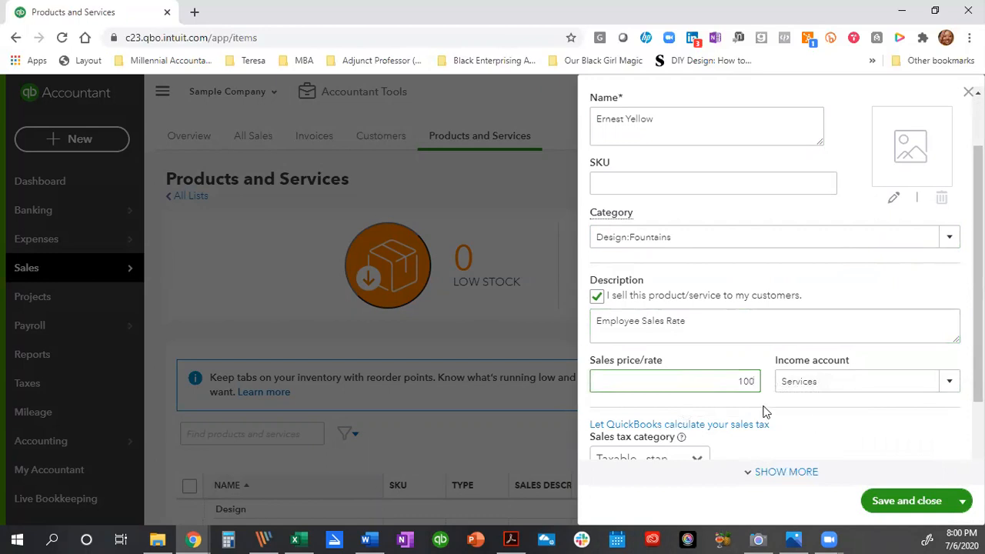
pyautogui.click(949, 384)
pyautogui.scroll(3, 772, 316)
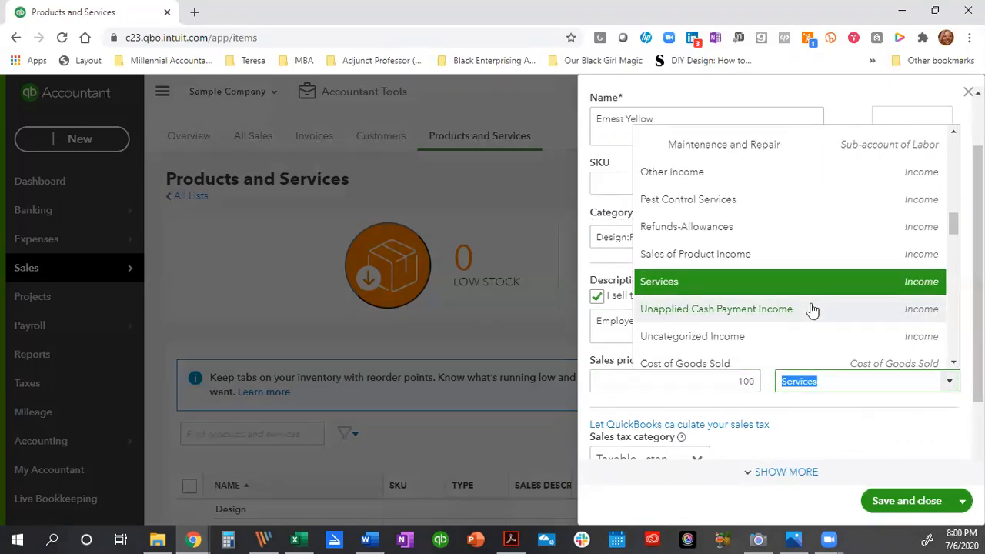
pyautogui.scroll(5, 804, 309)
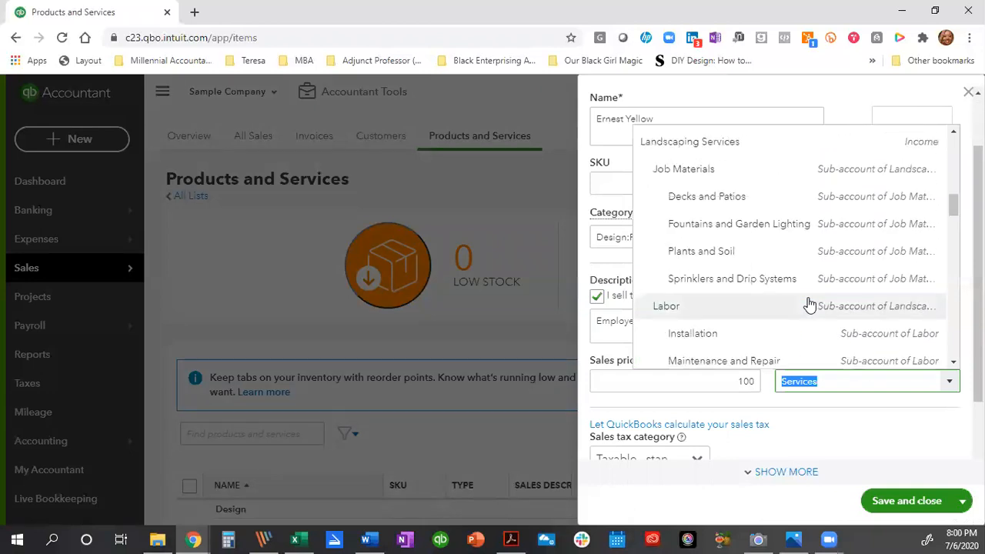
pyautogui.scroll(2, 770, 289)
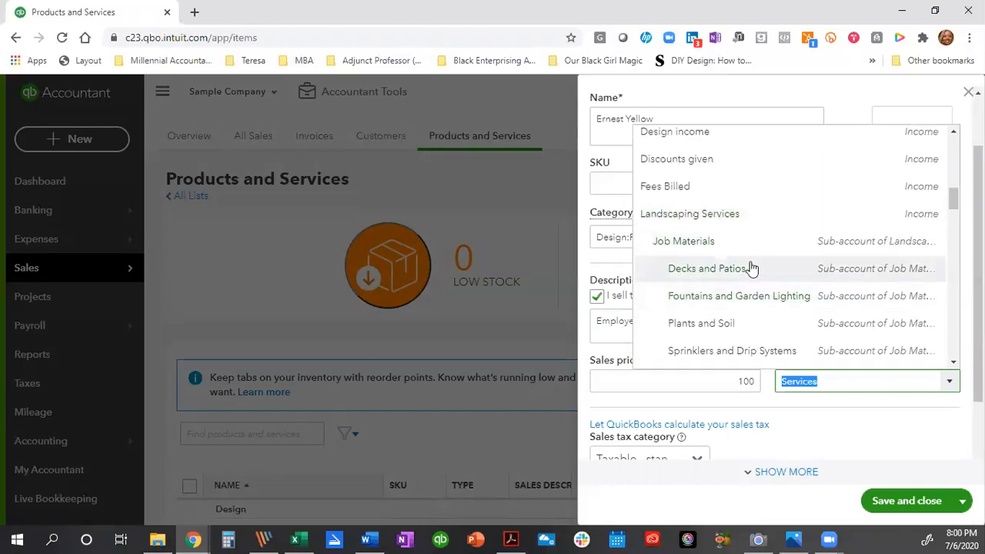
pyautogui.scroll(3, 750, 266)
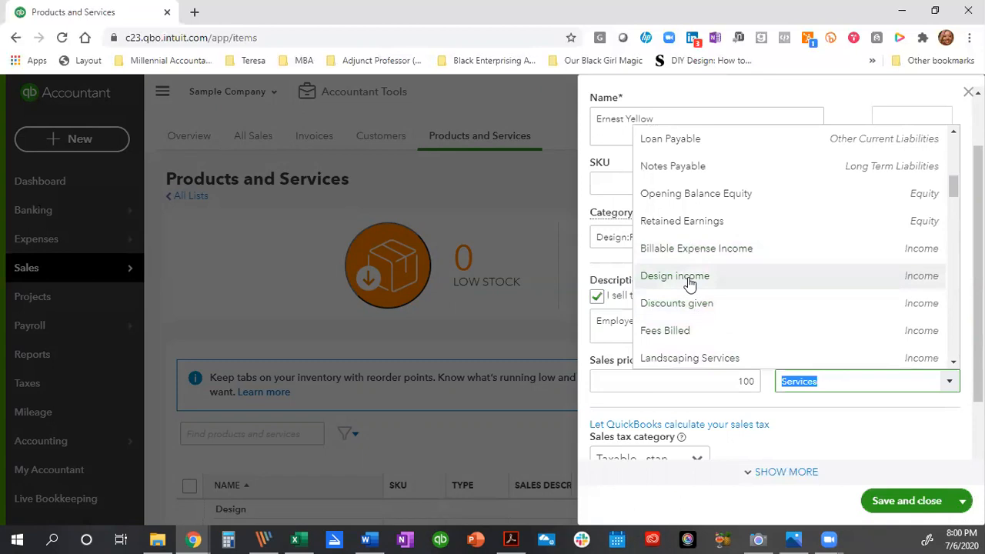
pyautogui.click(688, 276)
pyautogui.scroll(-1, 819, 335)
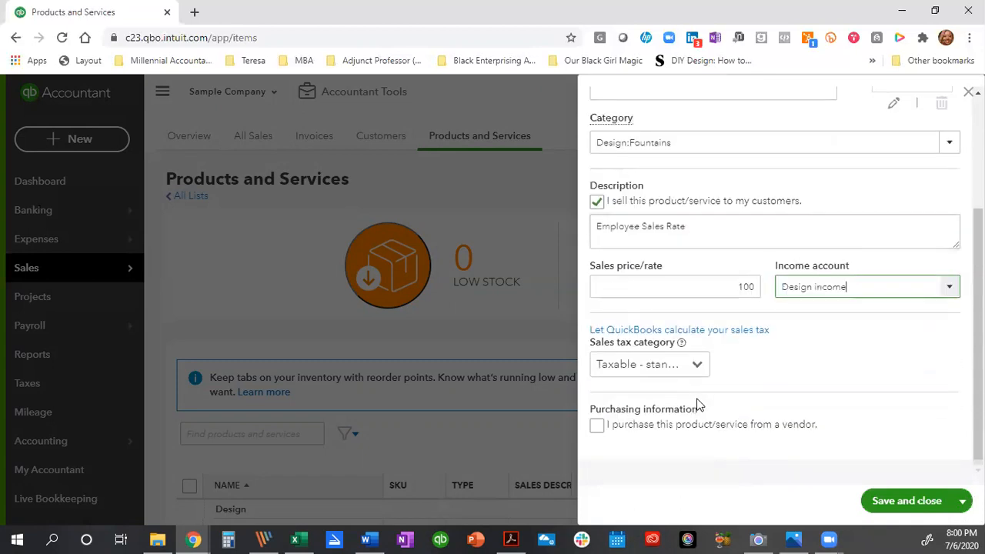
pyautogui.click(697, 365)
pyautogui.click(655, 421)
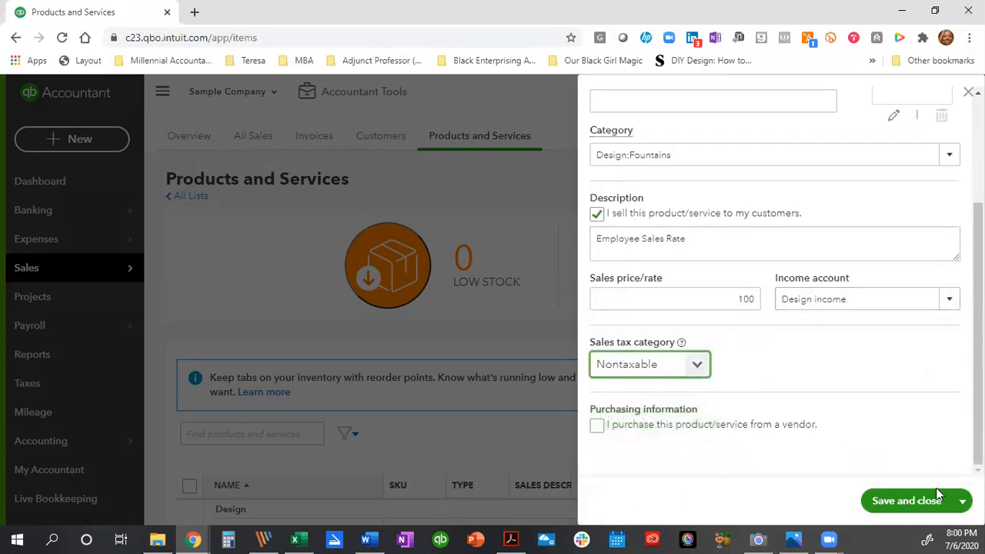
pyautogui.click(899, 501)
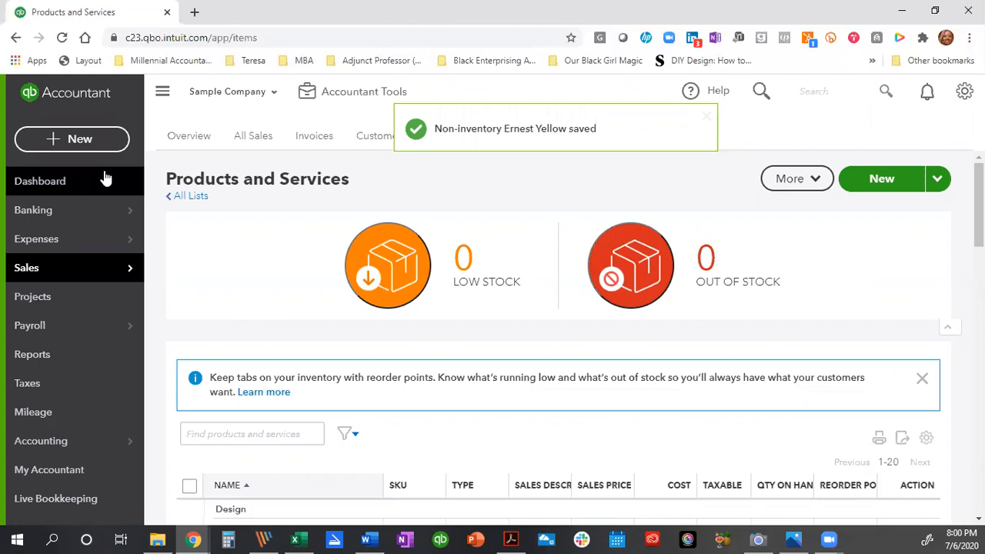
# Start a new invoice for Bill's Windsurf Shop with terms Due on receipt.
pyautogui.click(62, 141)
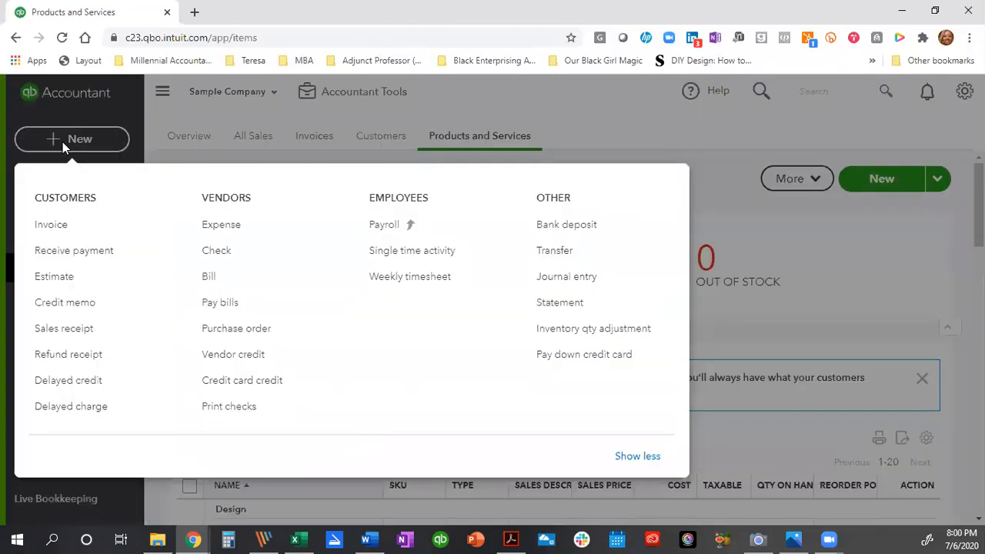
pyautogui.click(54, 228)
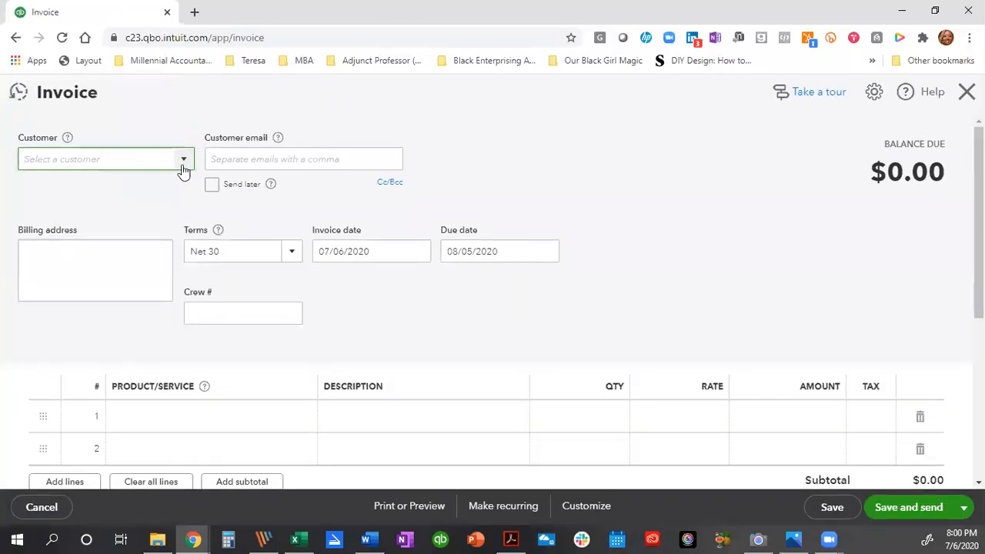
pyautogui.click(183, 168)
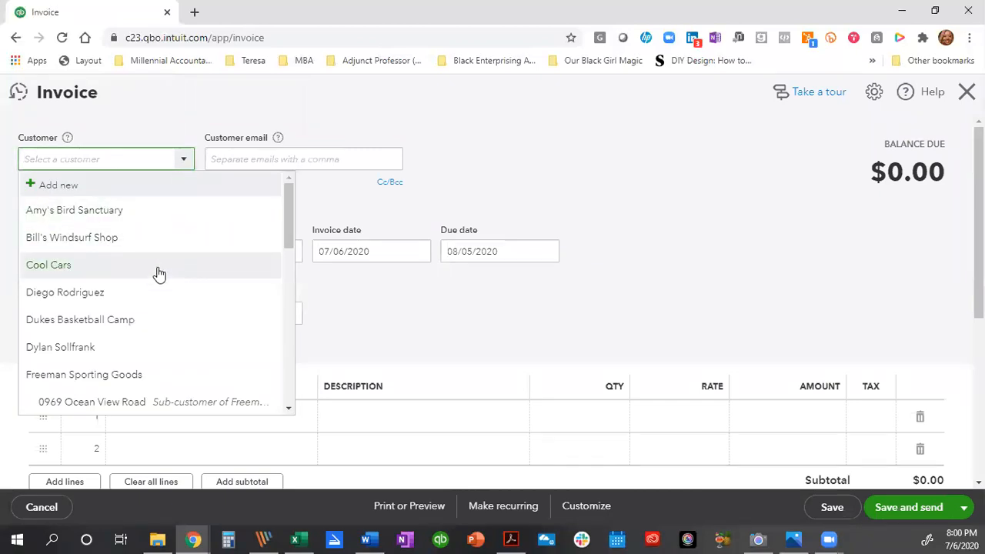
pyautogui.click(134, 248)
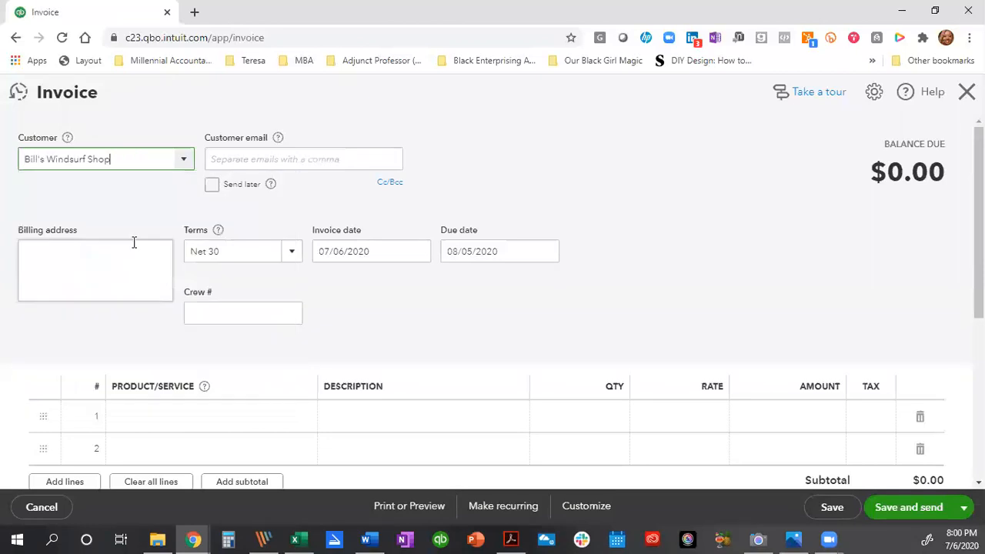
pyautogui.click(291, 260)
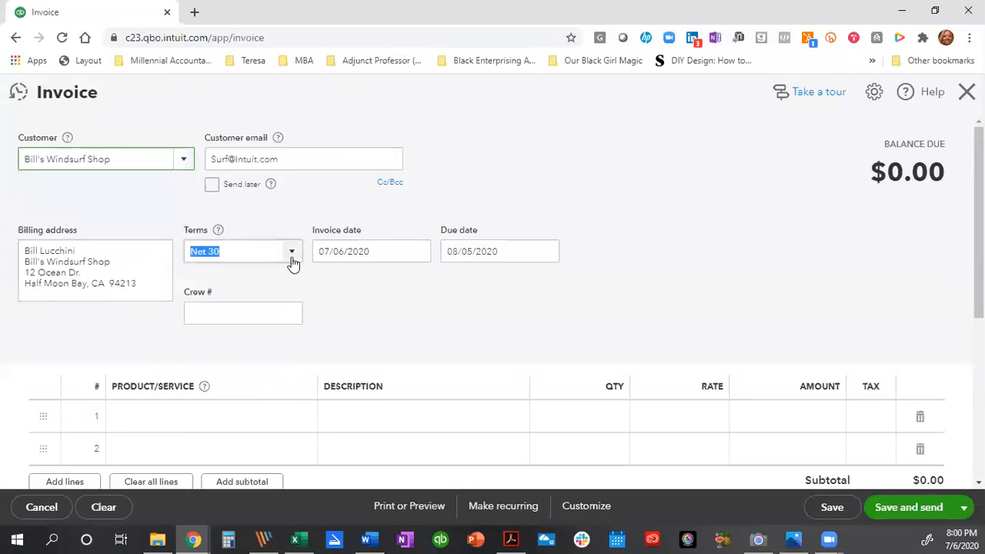
pyautogui.click(261, 302)
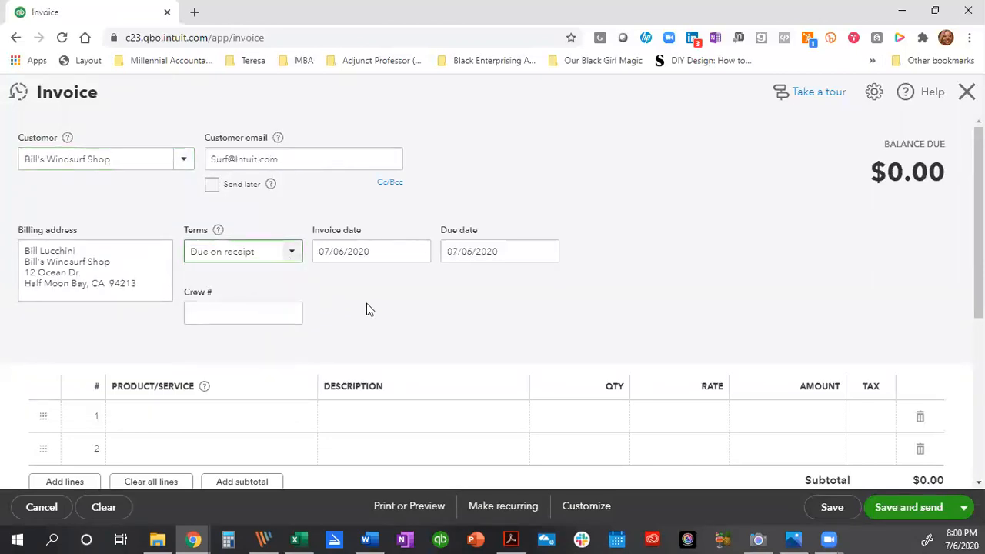
pyautogui.scroll(-3, 240, 289)
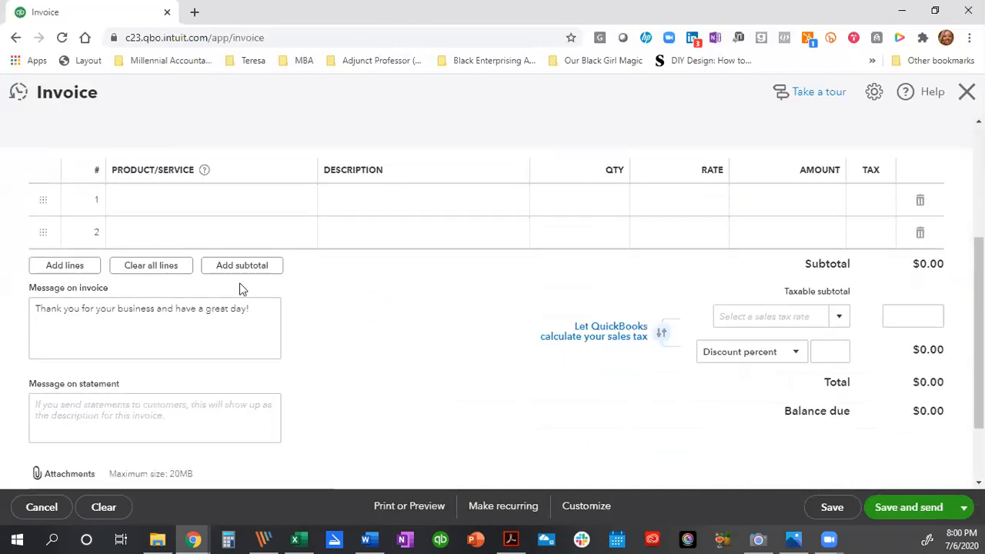
pyautogui.click(154, 219)
pyautogui.write('erne')
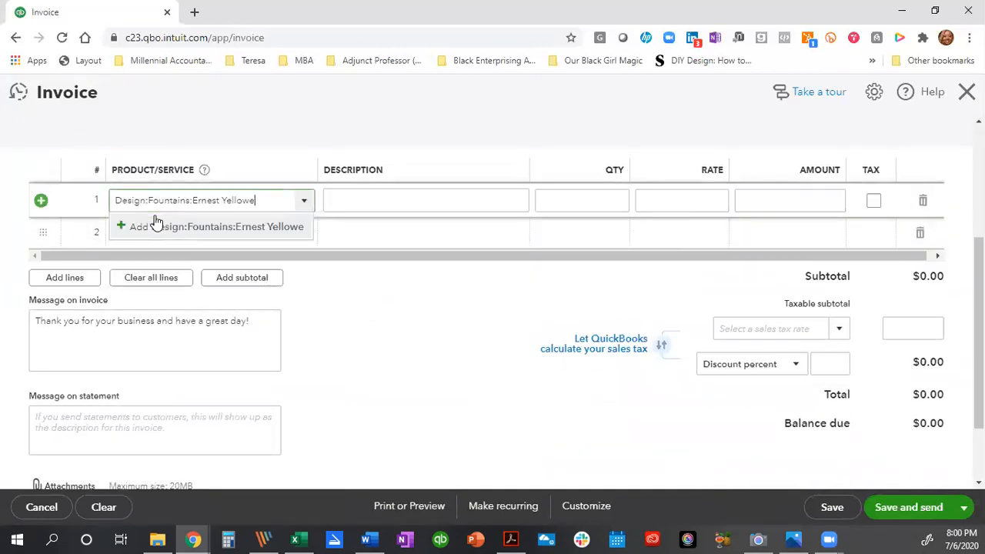
pyautogui.click(176, 231)
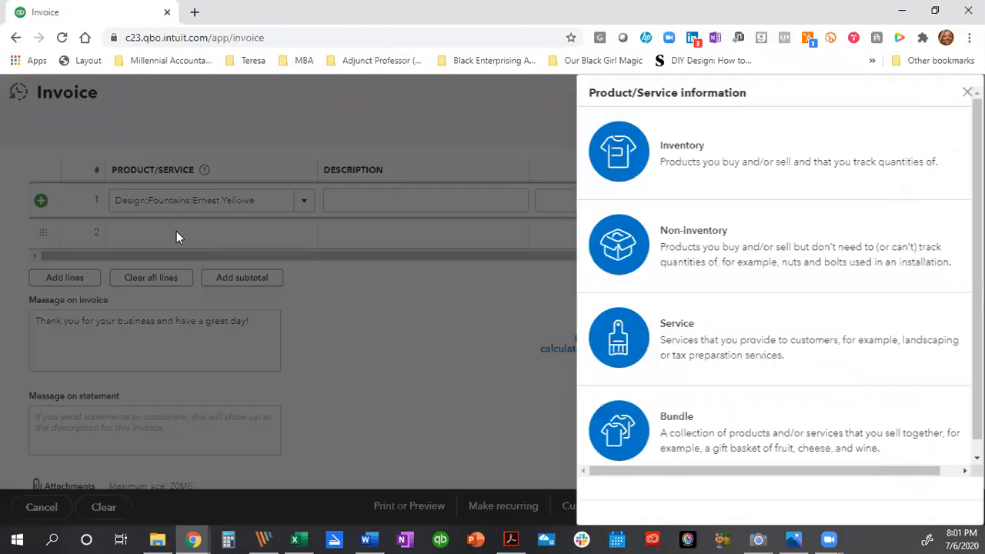
pyautogui.click(760, 246)
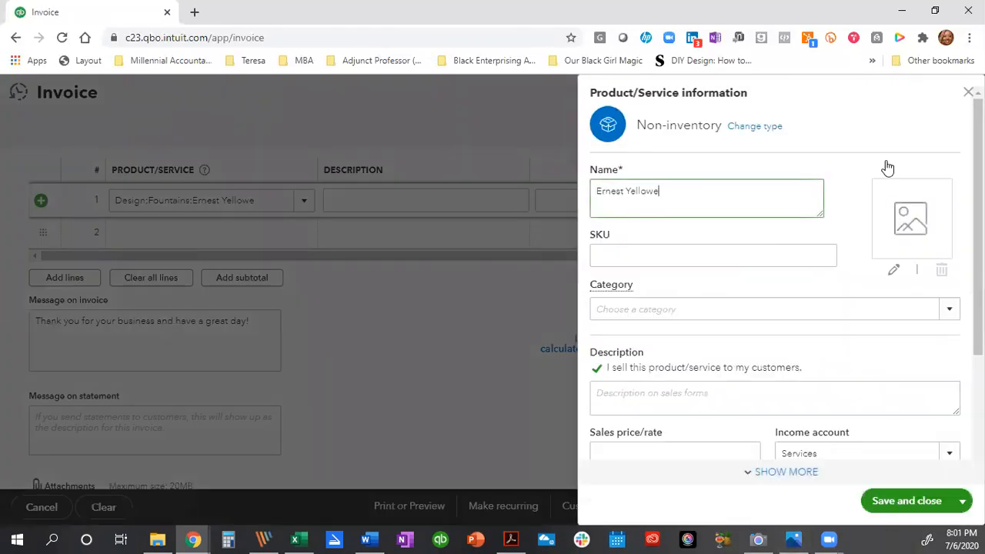
pyautogui.click(968, 92)
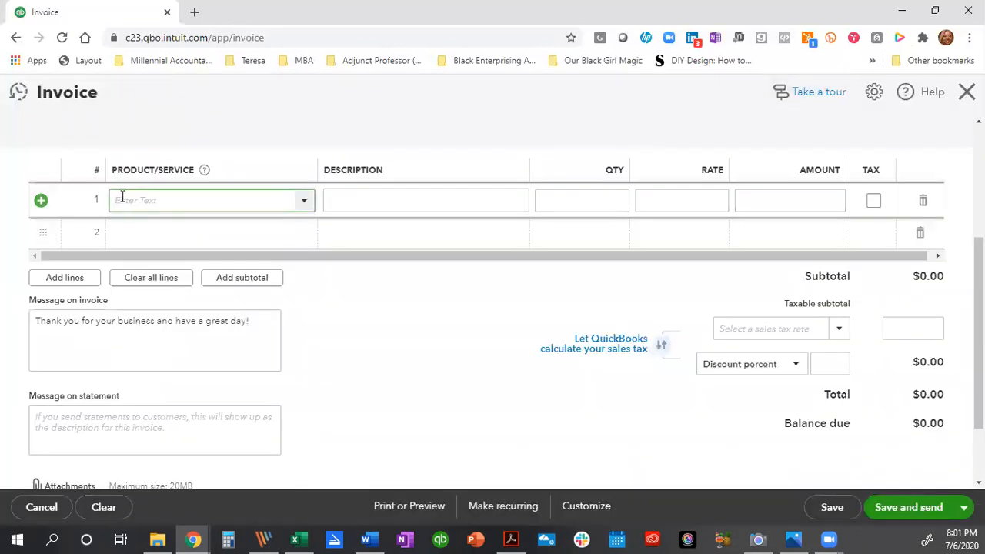
pyautogui.write('ern')
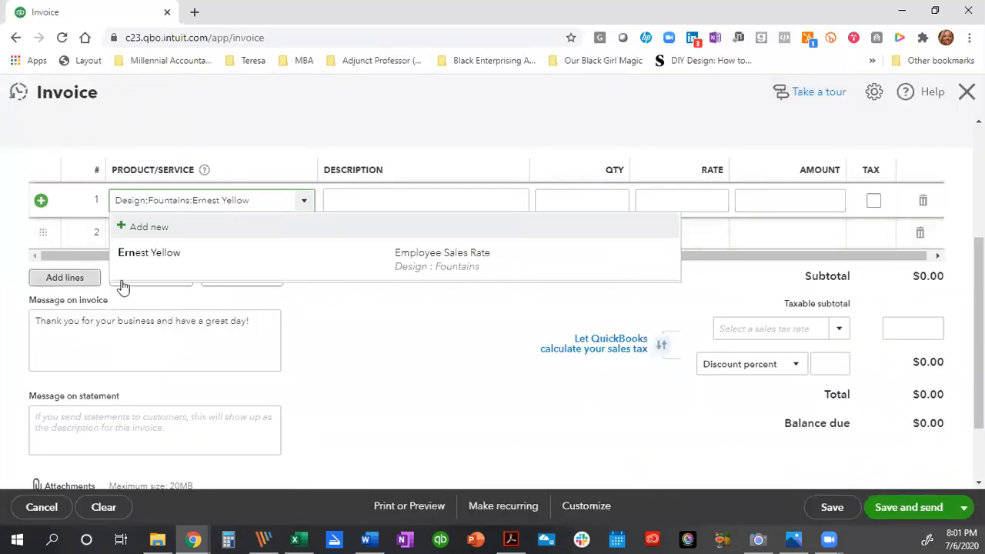
pyautogui.click(182, 254)
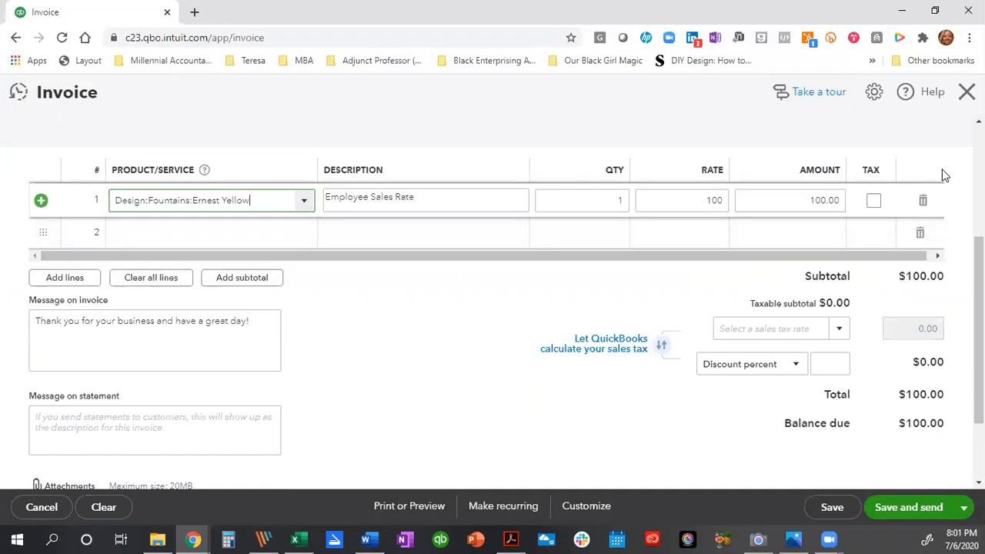
pyautogui.click(607, 198)
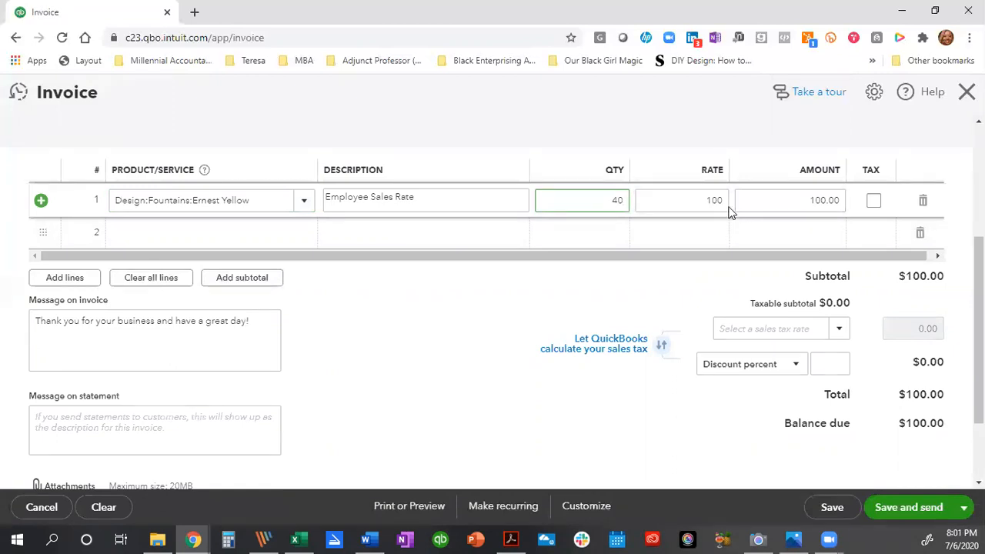
pyautogui.press('Tab')
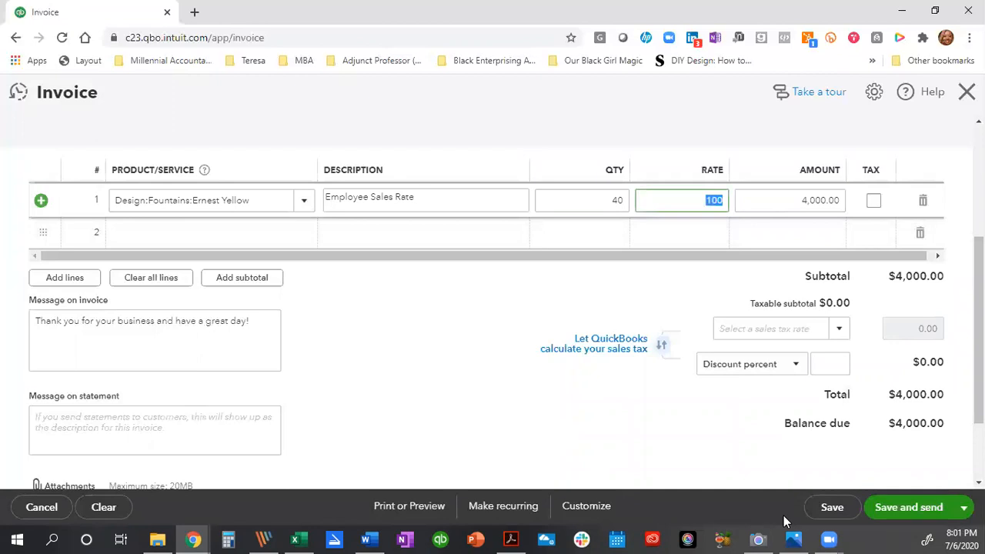
pyautogui.click(964, 507)
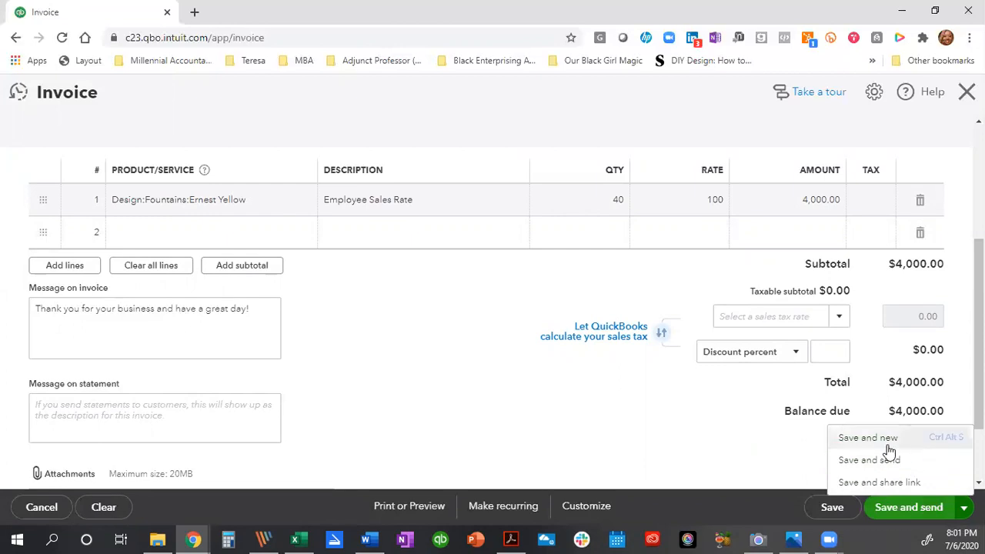
pyautogui.click(825, 516)
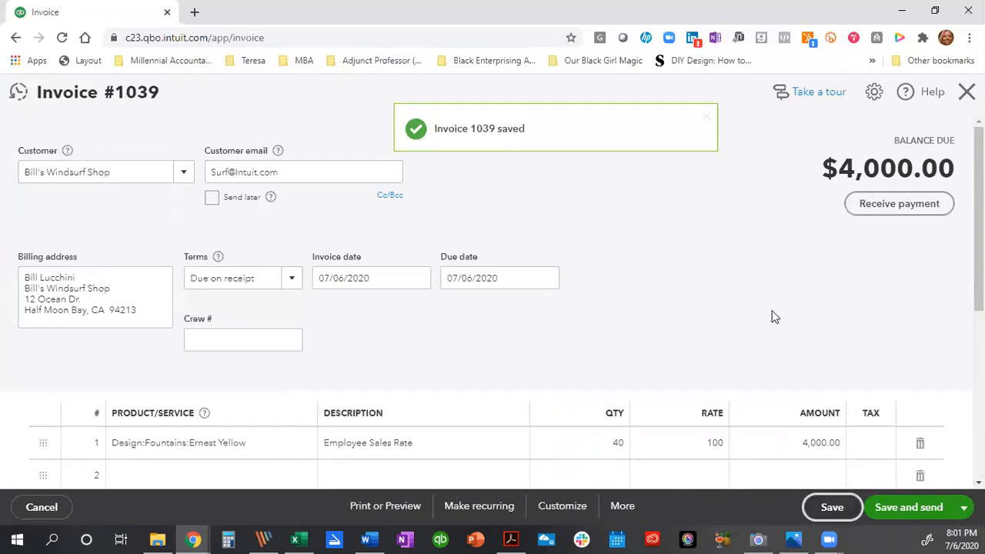
# Close the saved invoice 1039 and open the + New create menu.
pyautogui.scroll(-5, 773, 315)
pyautogui.scroll(5, 798, 281)
pyautogui.click(966, 92)
pyautogui.moveTo(293, 531)
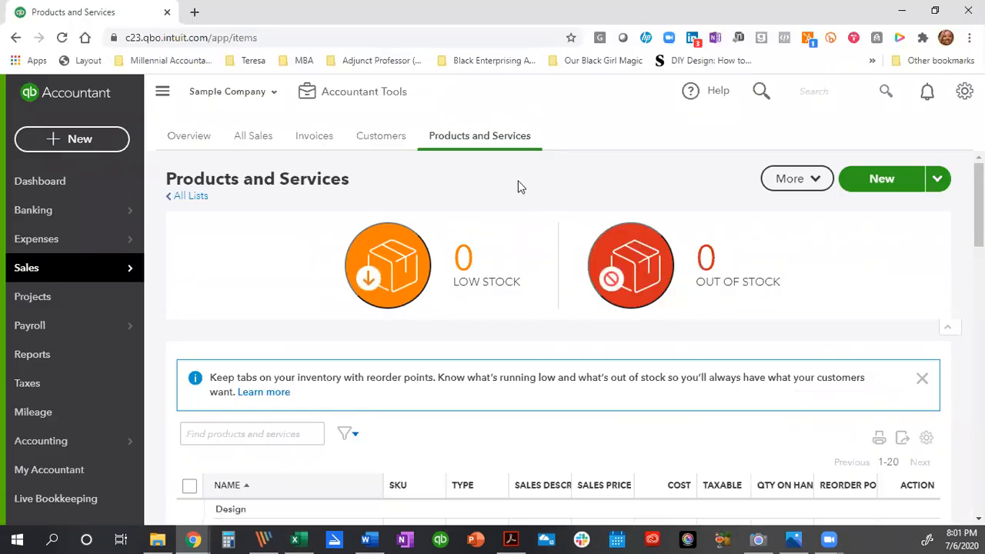
pyautogui.click(59, 143)
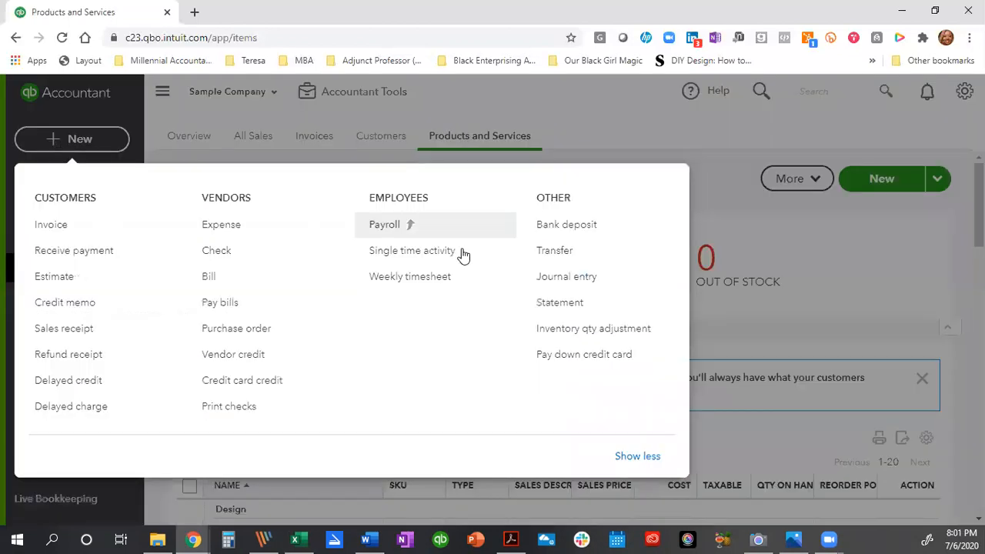
# Start journal entry 762020-1 debiting Cost of labor - COS 800.00 (20*40) with a pay-period description.
pyautogui.click(571, 283)
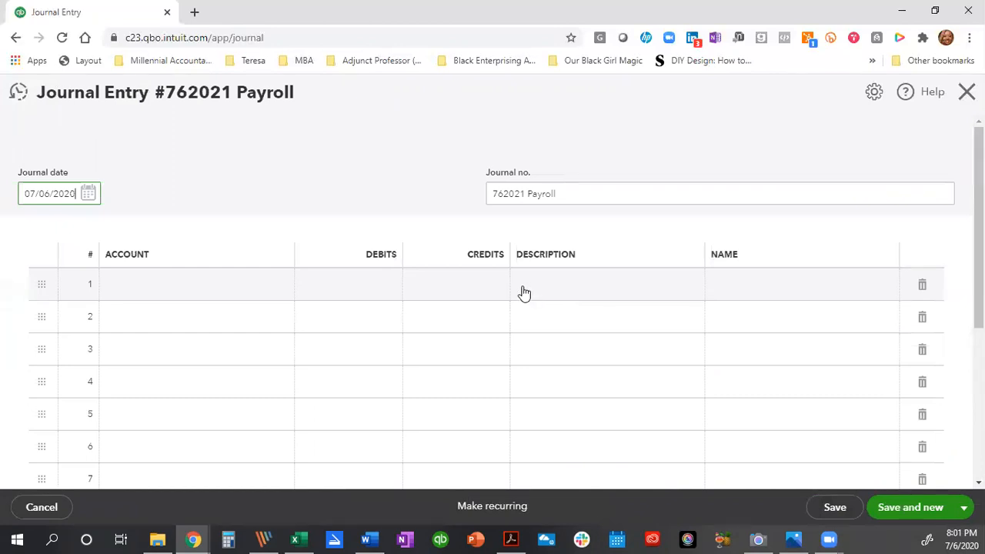
pyautogui.click(523, 194)
pyautogui.write('0-1')
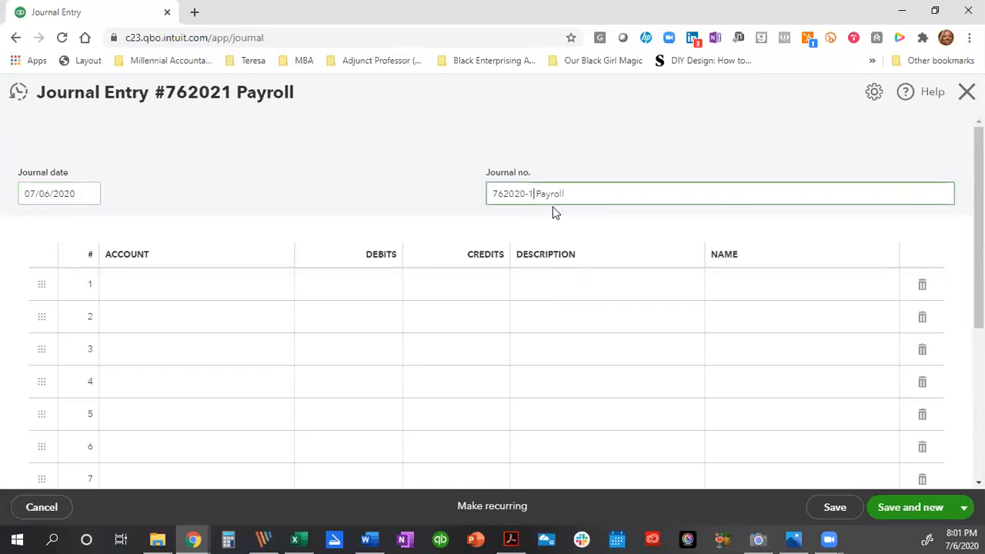
pyautogui.click(186, 281)
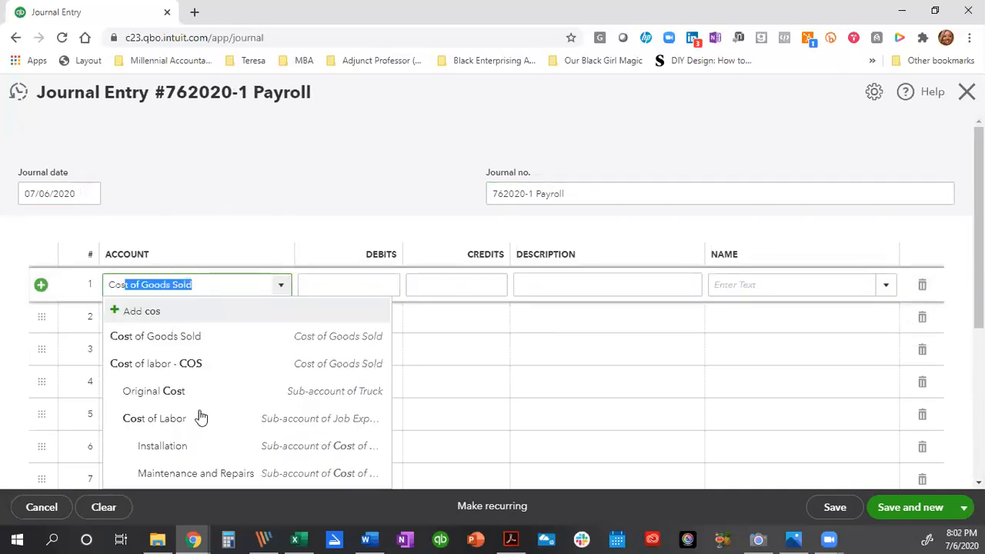
pyautogui.click(186, 374)
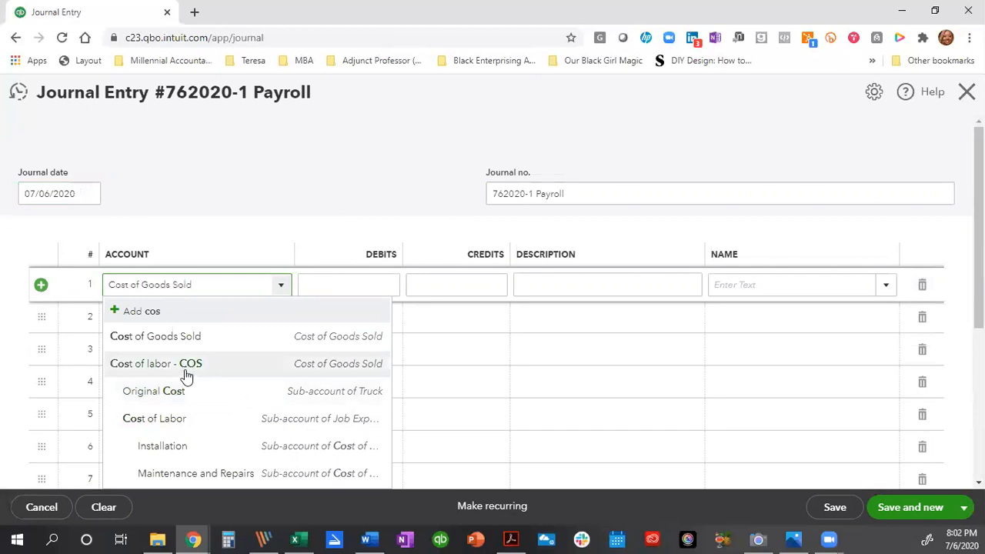
pyautogui.click(352, 291)
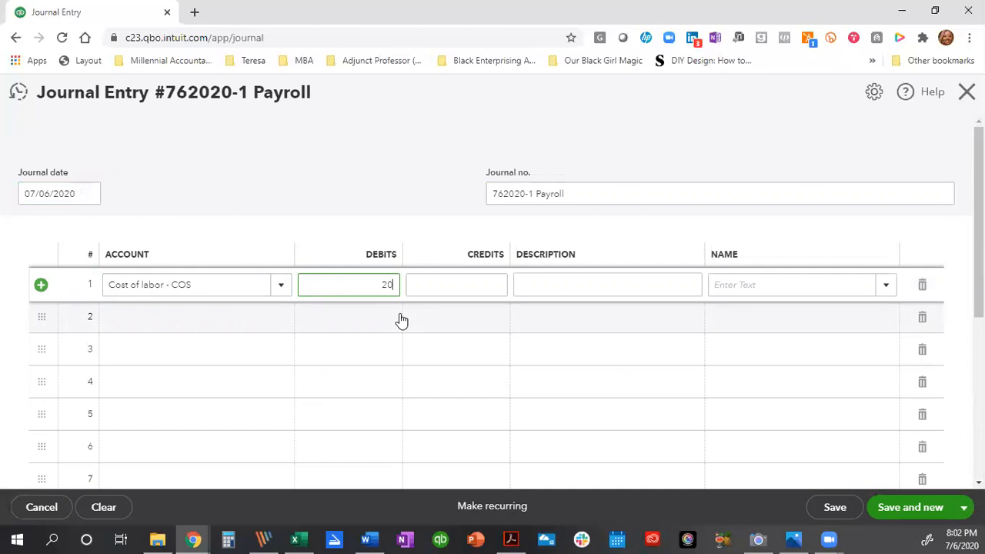
pyautogui.write('40')
pyautogui.press('Tab')
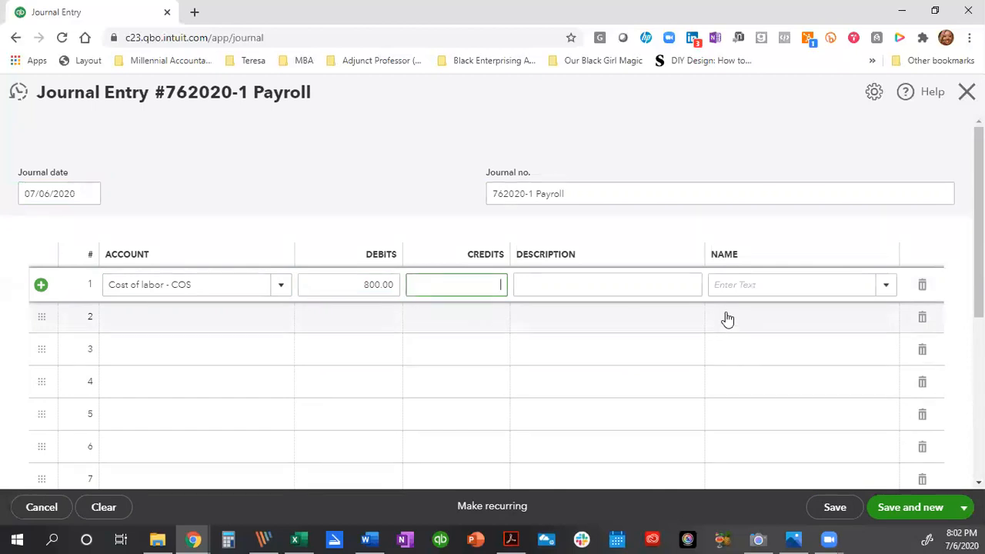
pyautogui.click(526, 289)
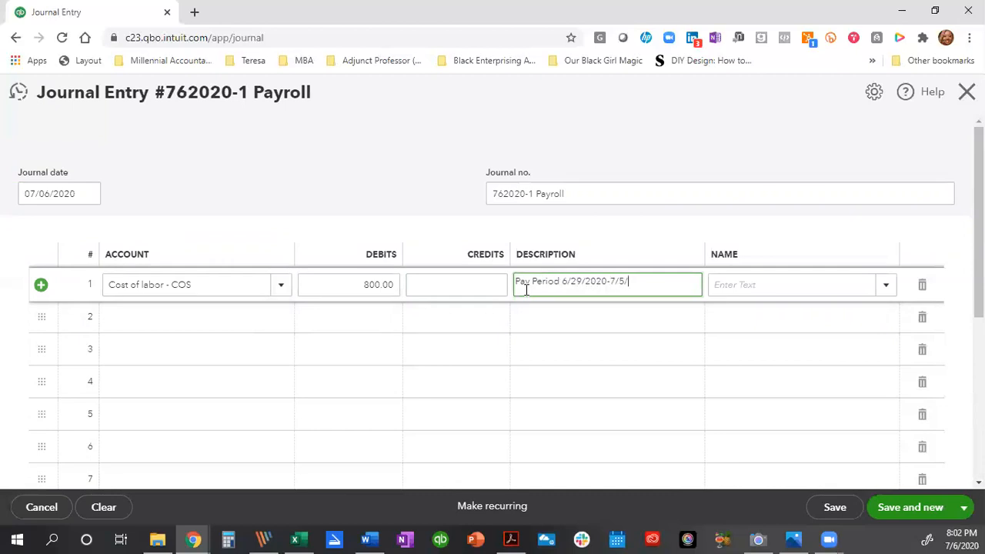
# Credit Checking 800.00 on the second line, then save and close the entry.
pyautogui.click(177, 314)
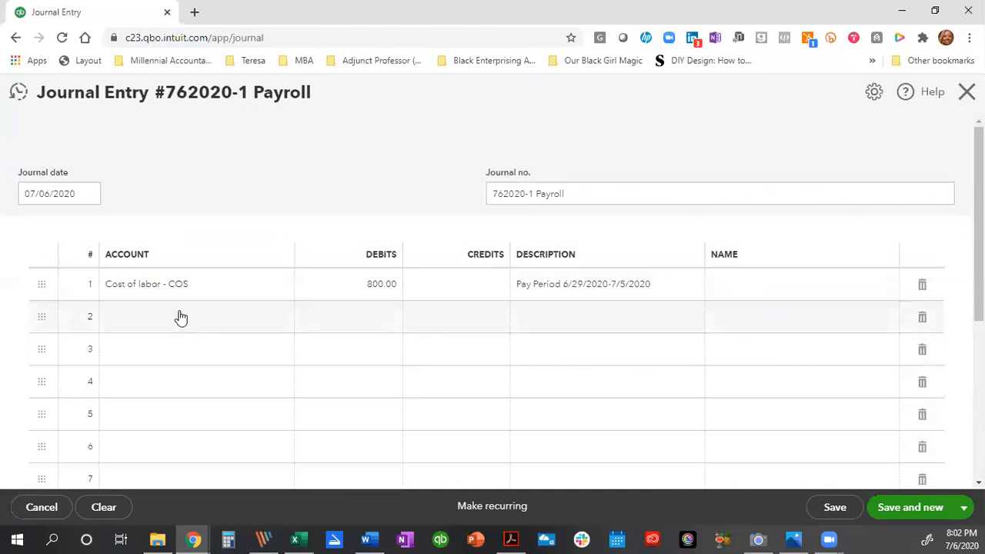
pyautogui.write('Checking')
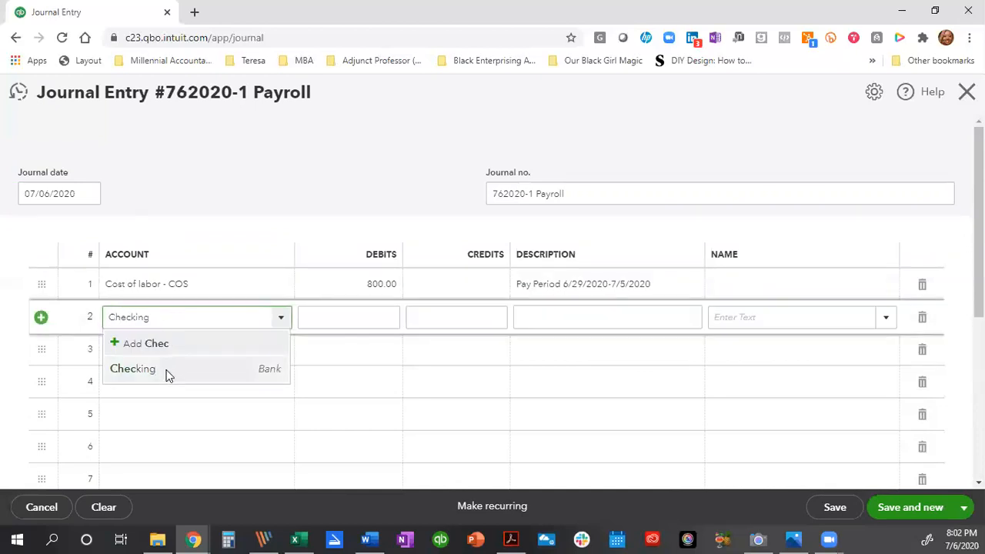
pyautogui.click(164, 372)
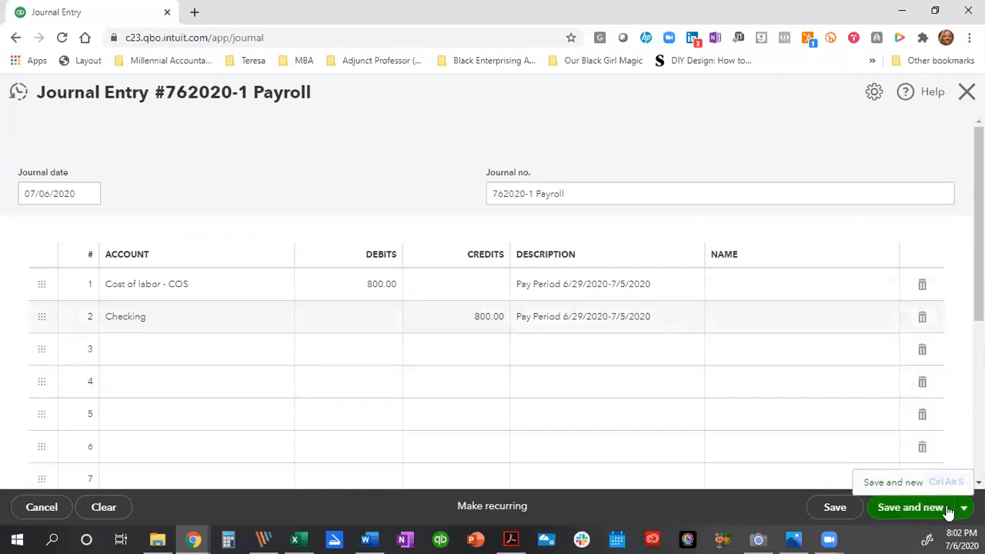
pyautogui.click(840, 514)
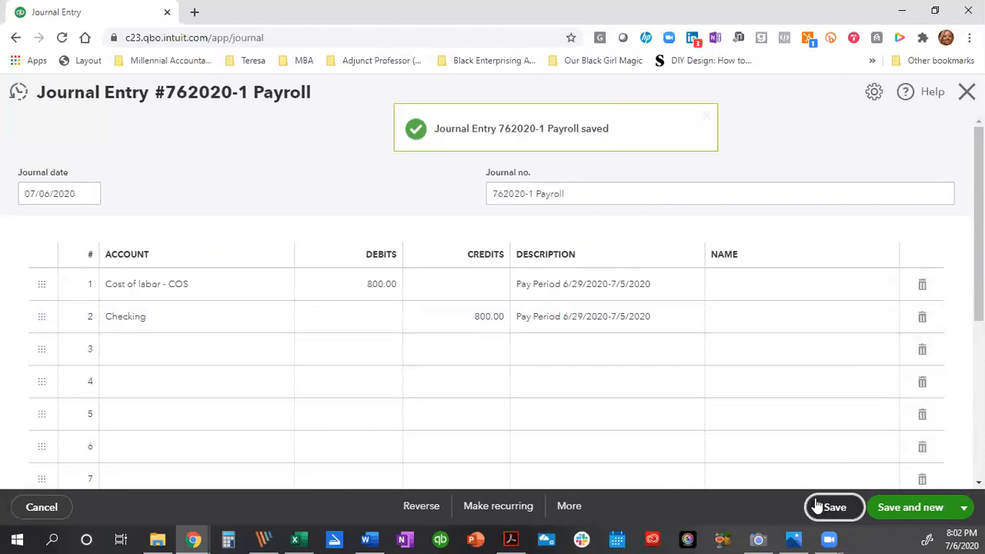
pyautogui.click(963, 97)
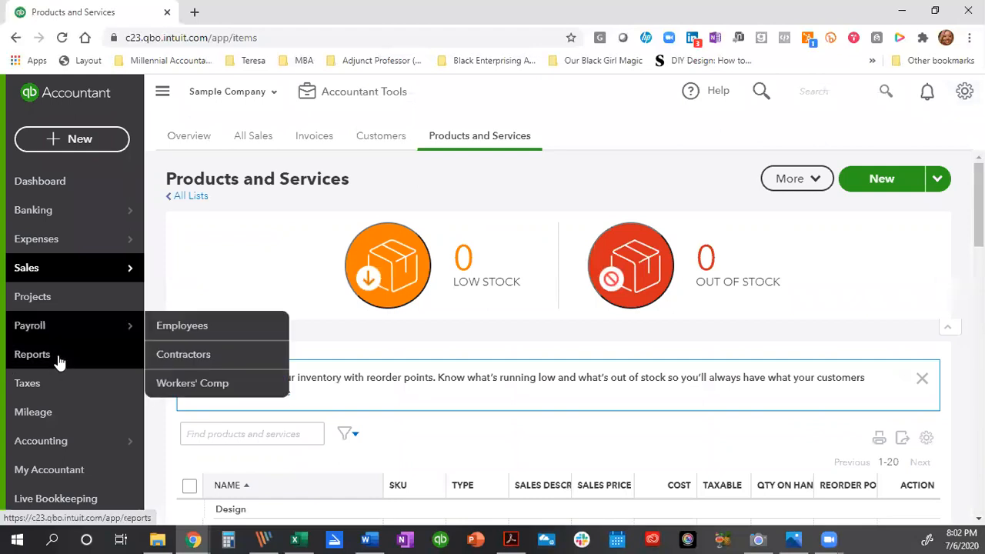
# Go to Reports and open the Profit and Loss report for January 1 – July 6, 2020.
pyautogui.click(59, 360)
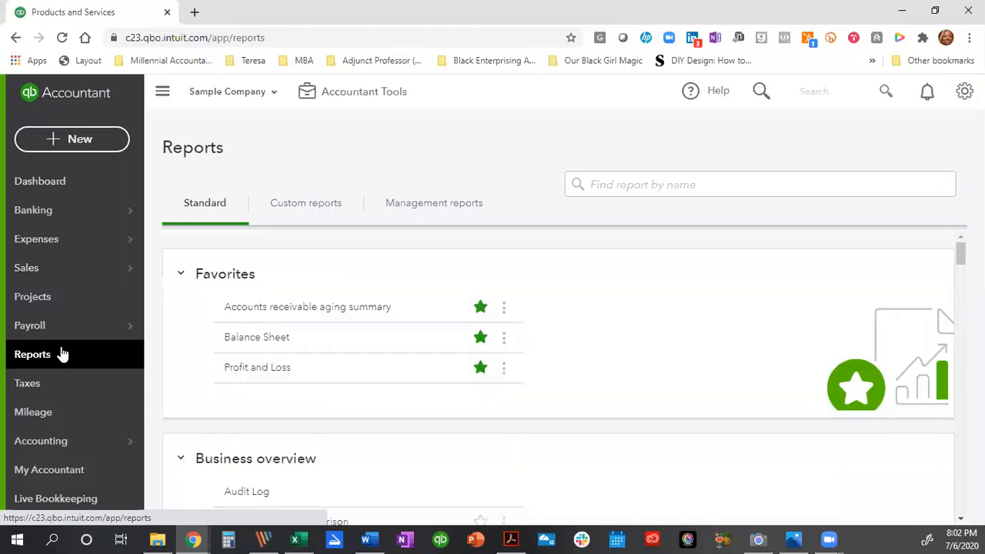
pyautogui.click(241, 374)
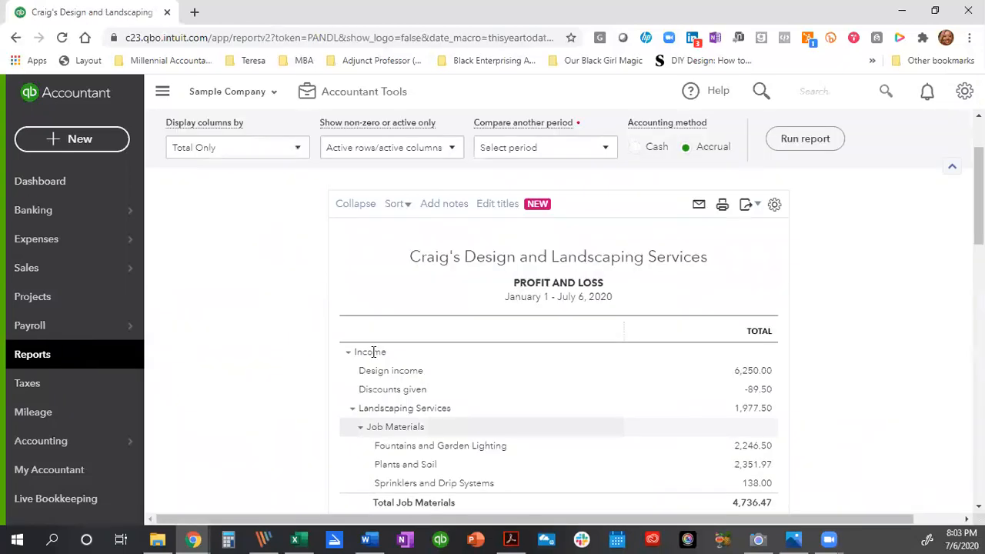
# Change the start date to 07/06/2020 and rerun, showing Total Income $4,500.00 and Net Income $1,658.77.
pyautogui.click(370, 202)
pyautogui.write('07/06/2020')
pyautogui.press('Tab')
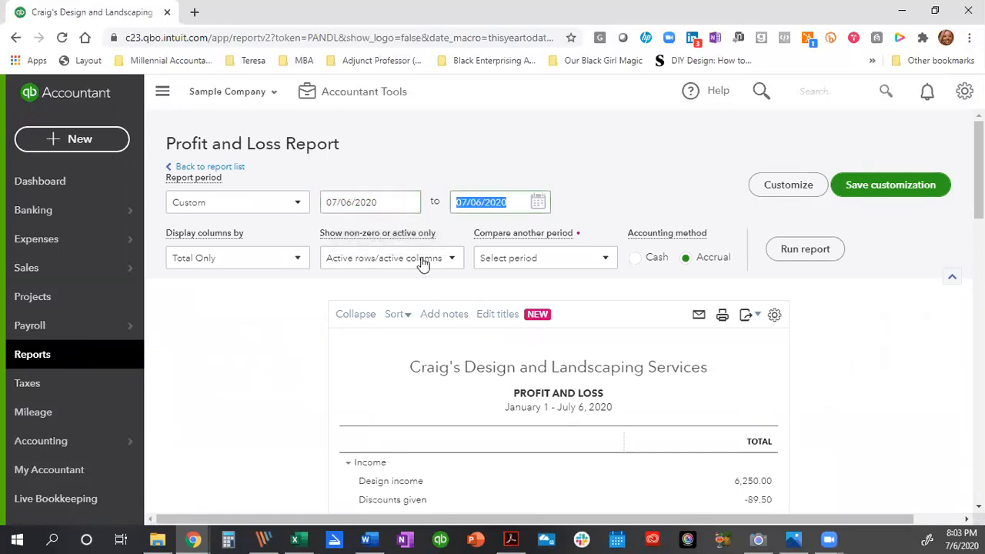
pyautogui.click(824, 254)
pyautogui.scroll(-2, 774, 245)
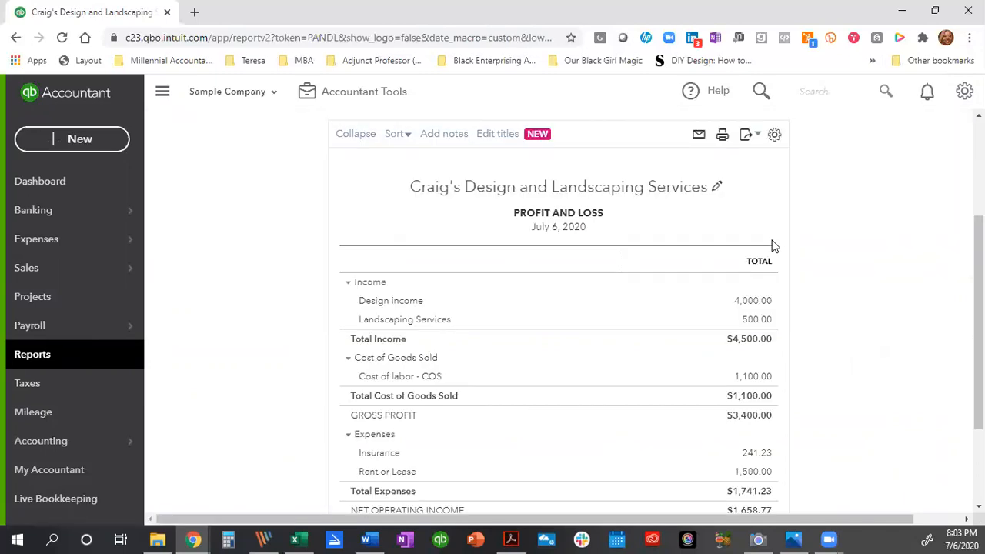
pyautogui.scroll(-1, 816, 328)
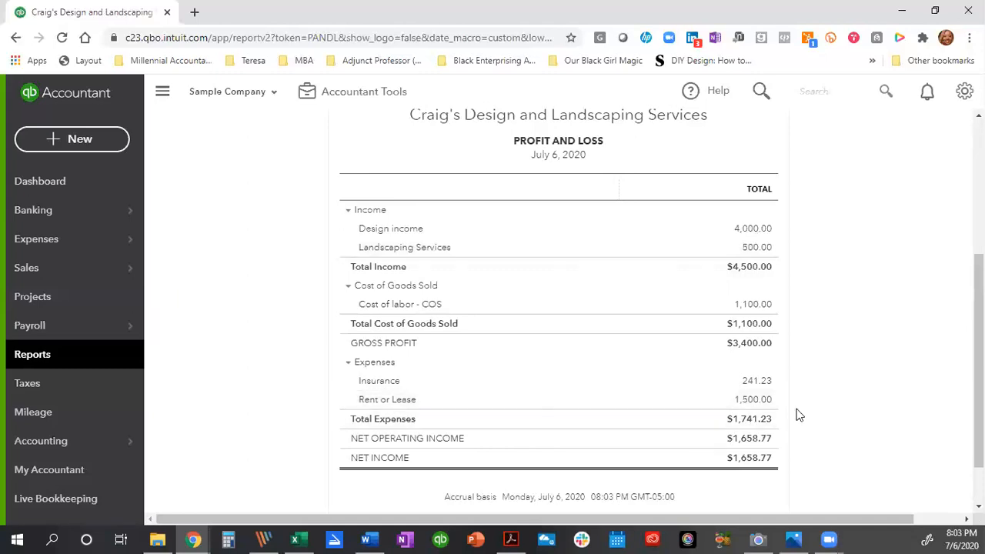
pyautogui.scroll(1, 832, 400)
pyautogui.scroll(3, 832, 400)
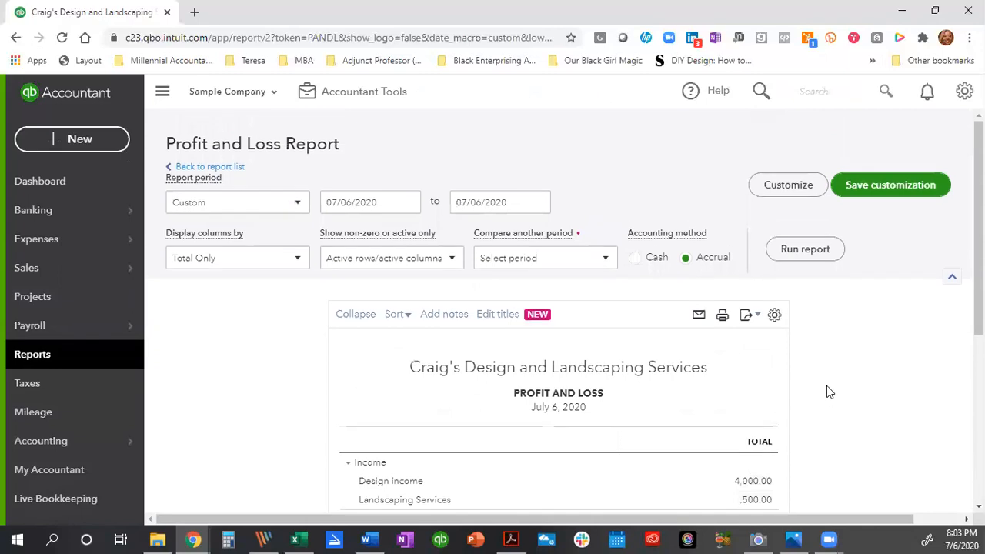
# Add a % of Income column to the July 6, 2020 Profit and Loss report and rerun it.
pyautogui.click(790, 186)
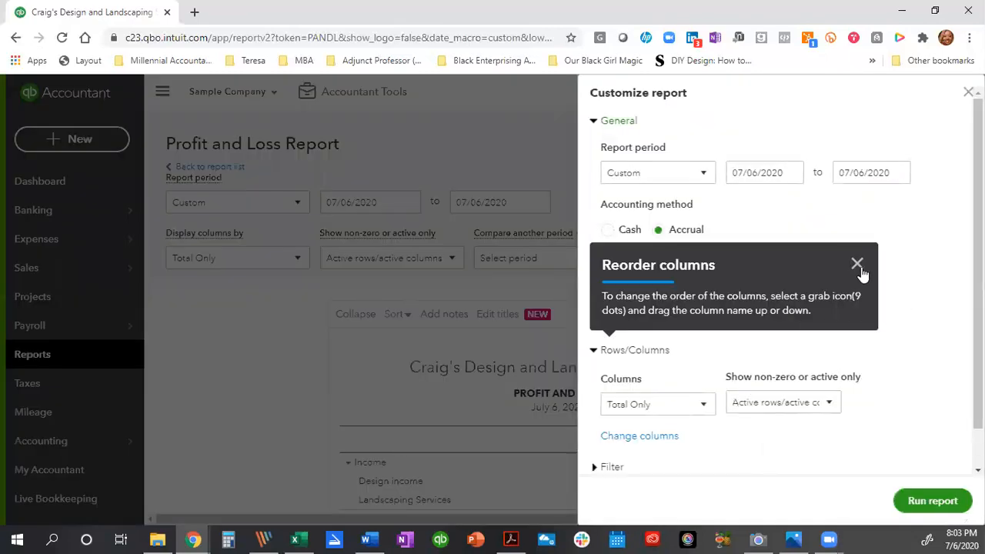
pyautogui.click(858, 264)
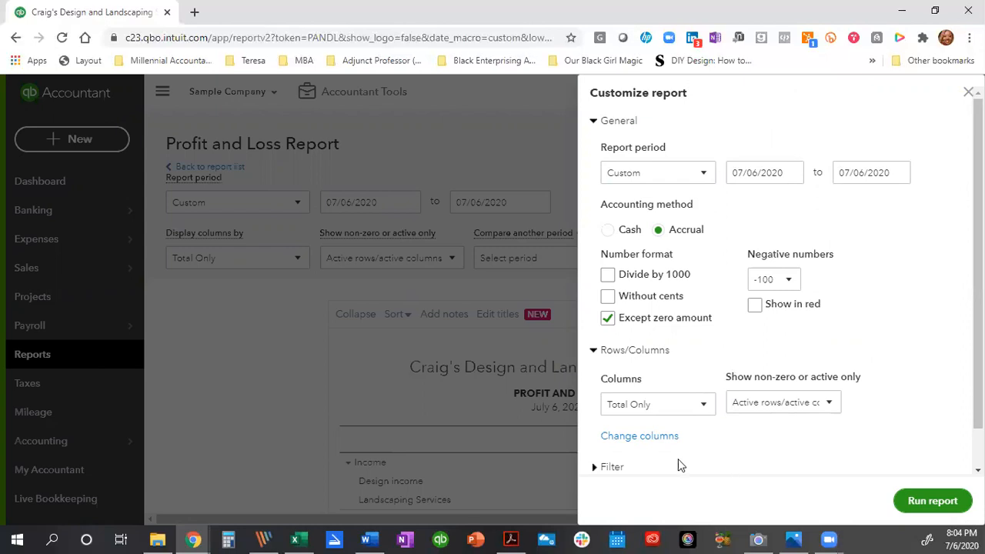
pyautogui.click(638, 437)
pyautogui.scroll(-3, 847, 374)
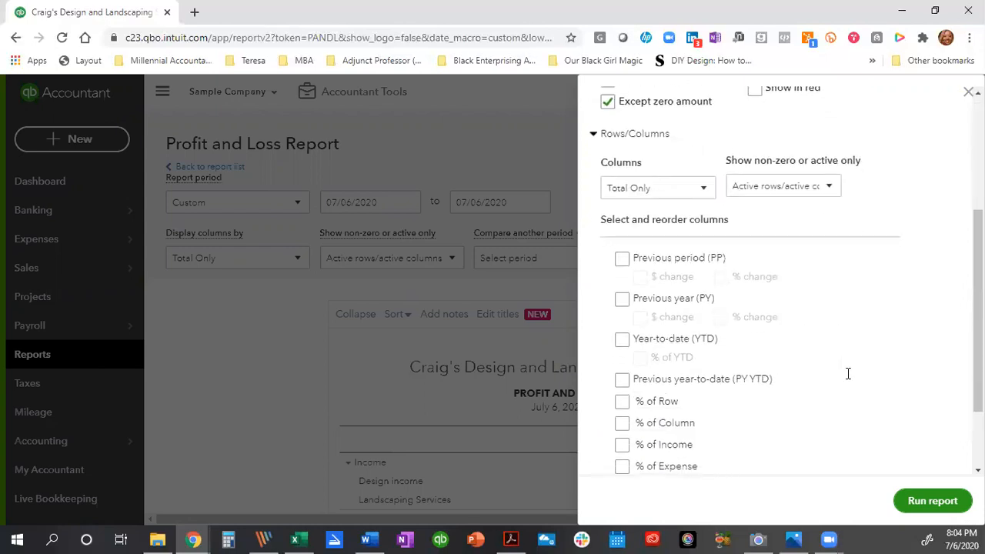
pyautogui.click(622, 445)
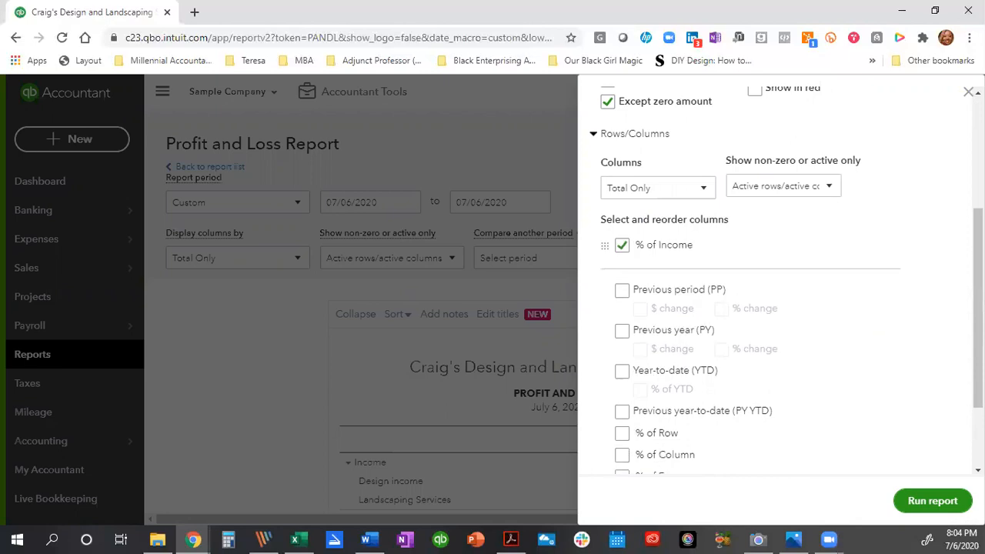
pyautogui.click(933, 501)
pyautogui.scroll(-3, 923, 475)
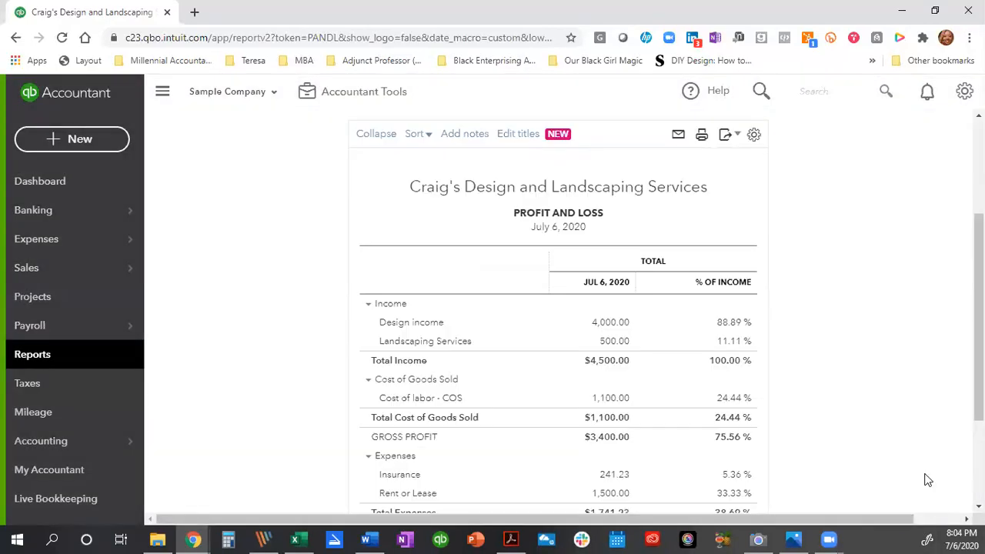
pyautogui.scroll(-1, 790, 451)
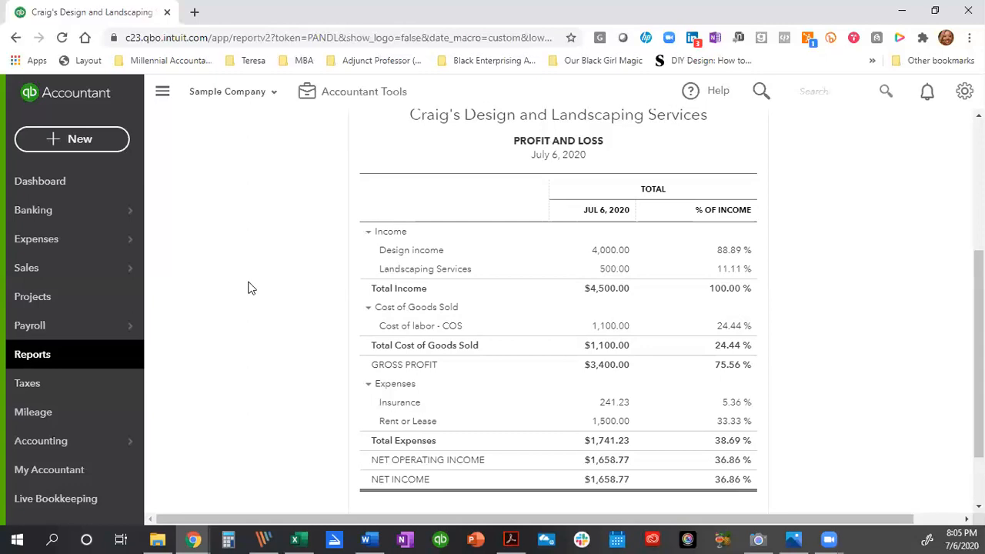
pyautogui.moveTo(70, 441)
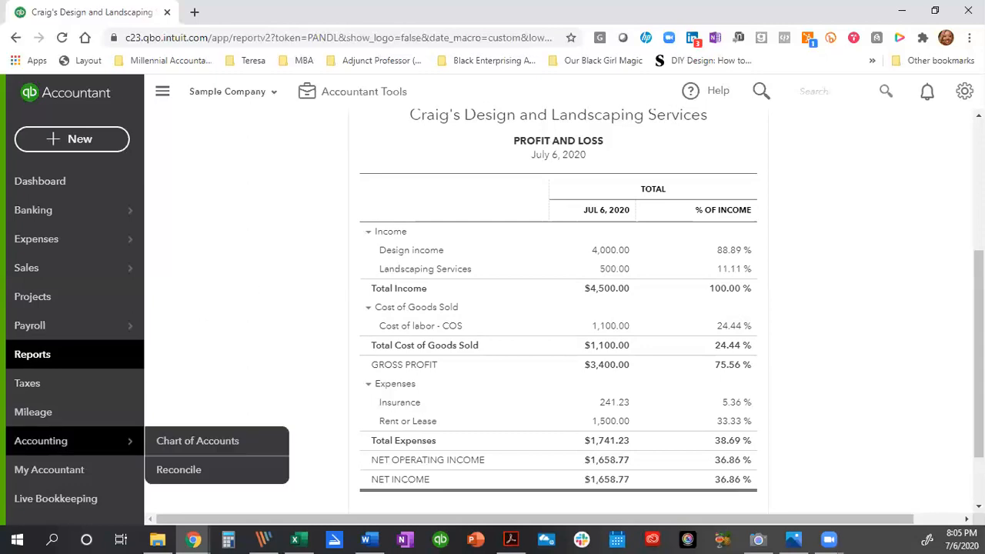